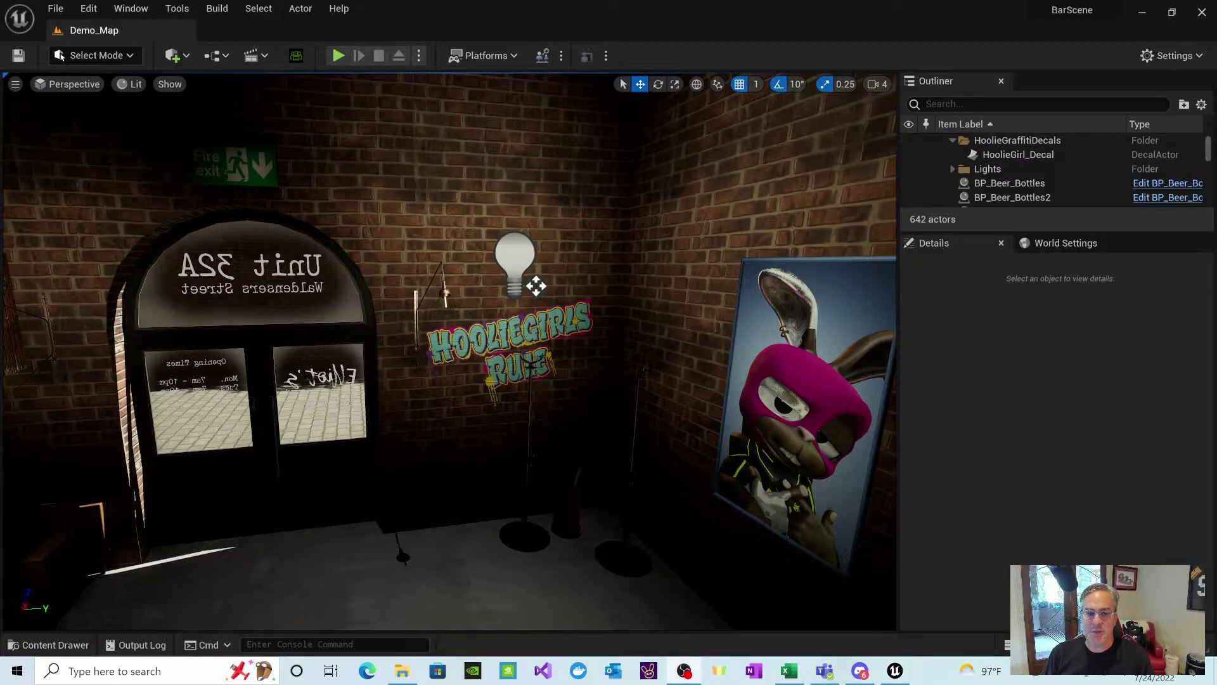
Fly the camera from the HOOLIEGIRLS RULE graffiti through the bar to frame the dartboard brick wall.
scroll(536, 286, up, 5)
scroll(536, 286, down, 5)
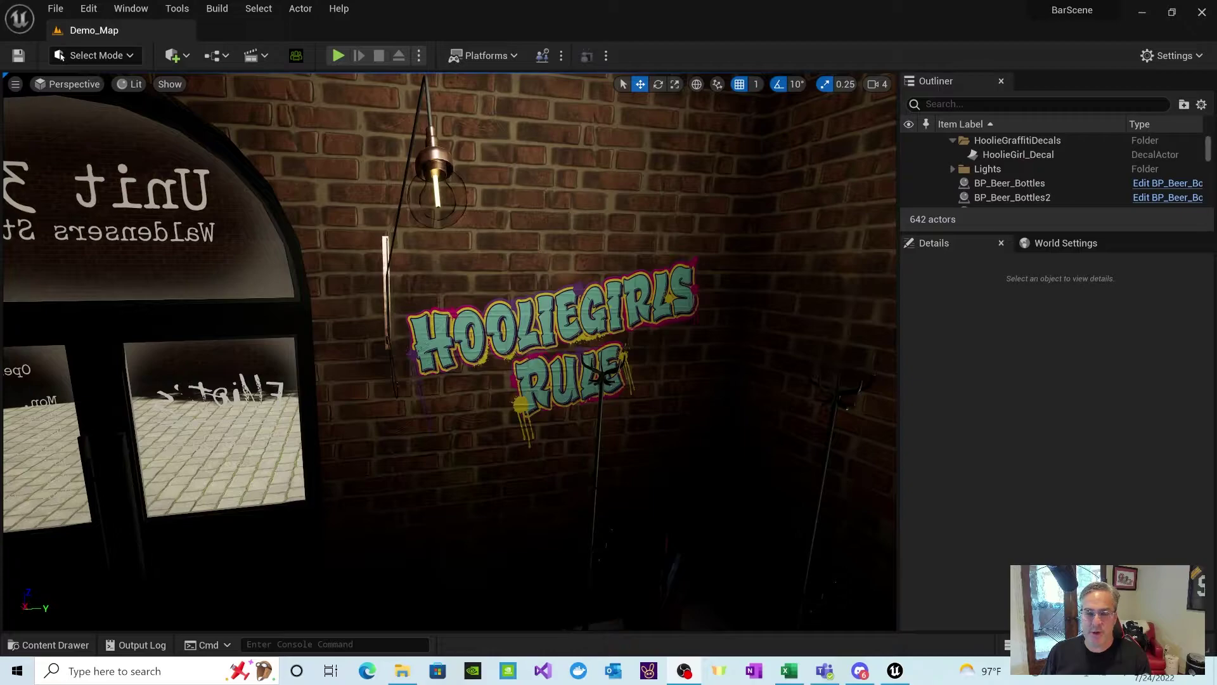
scroll(451, 336, down, 6)
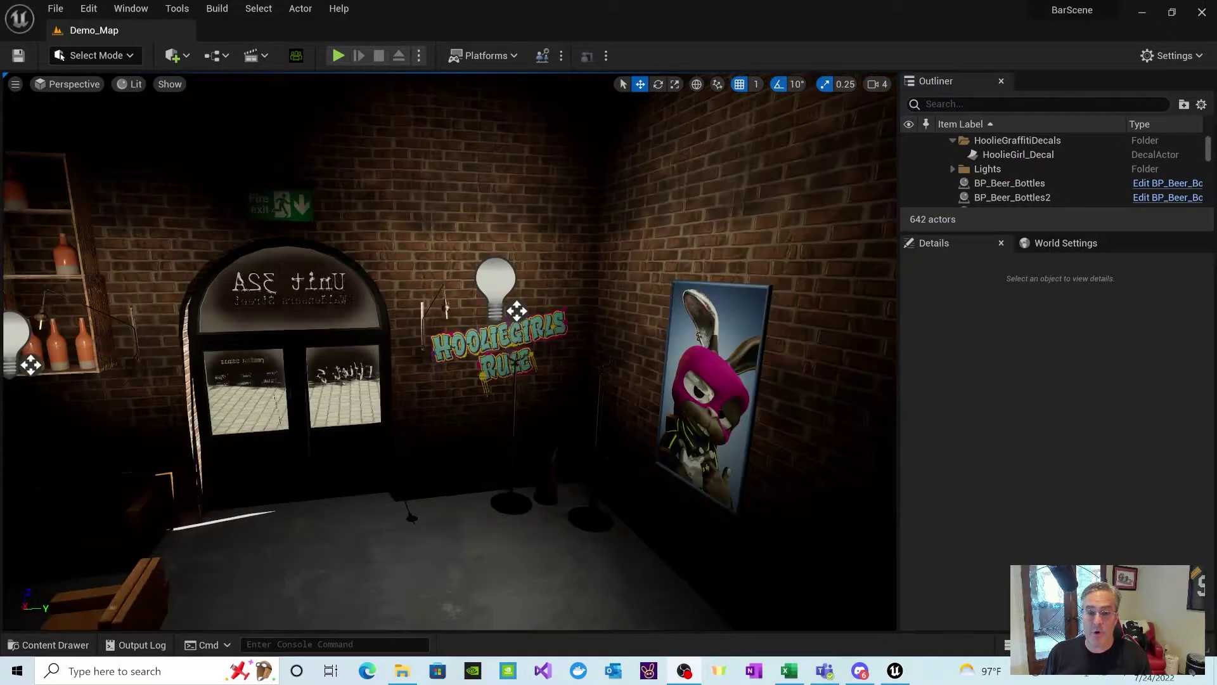
right_drag(450, 336, 770, 333)
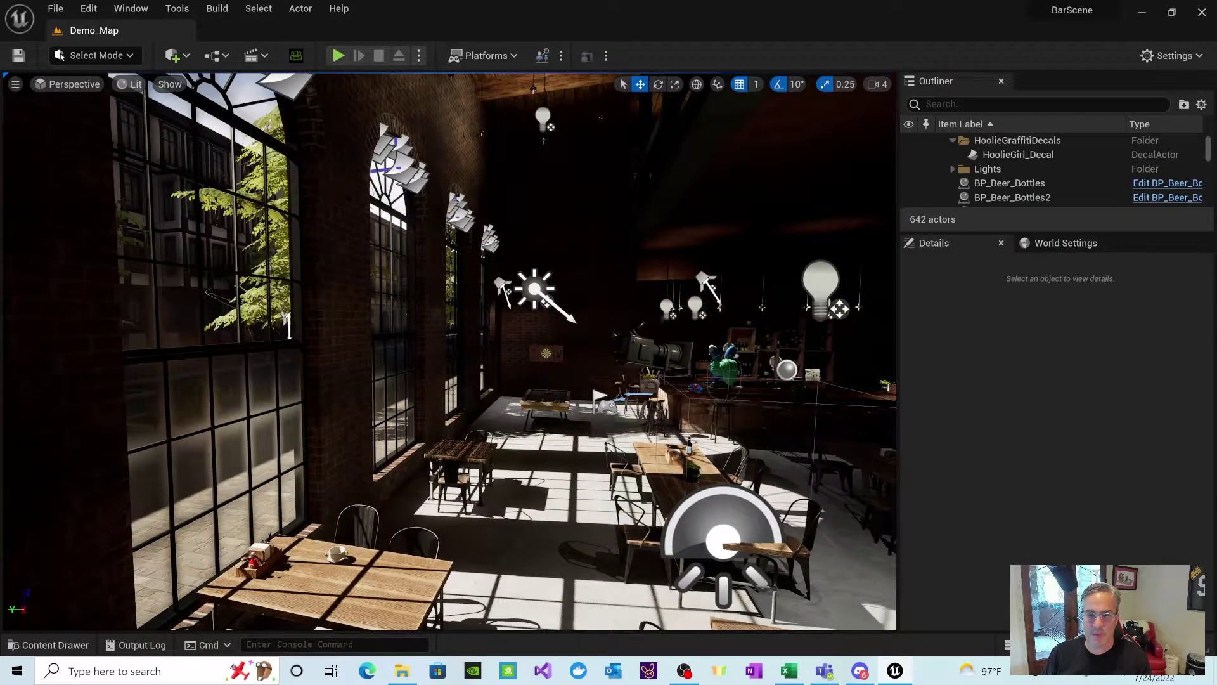
scroll(451, 352, up, 3)
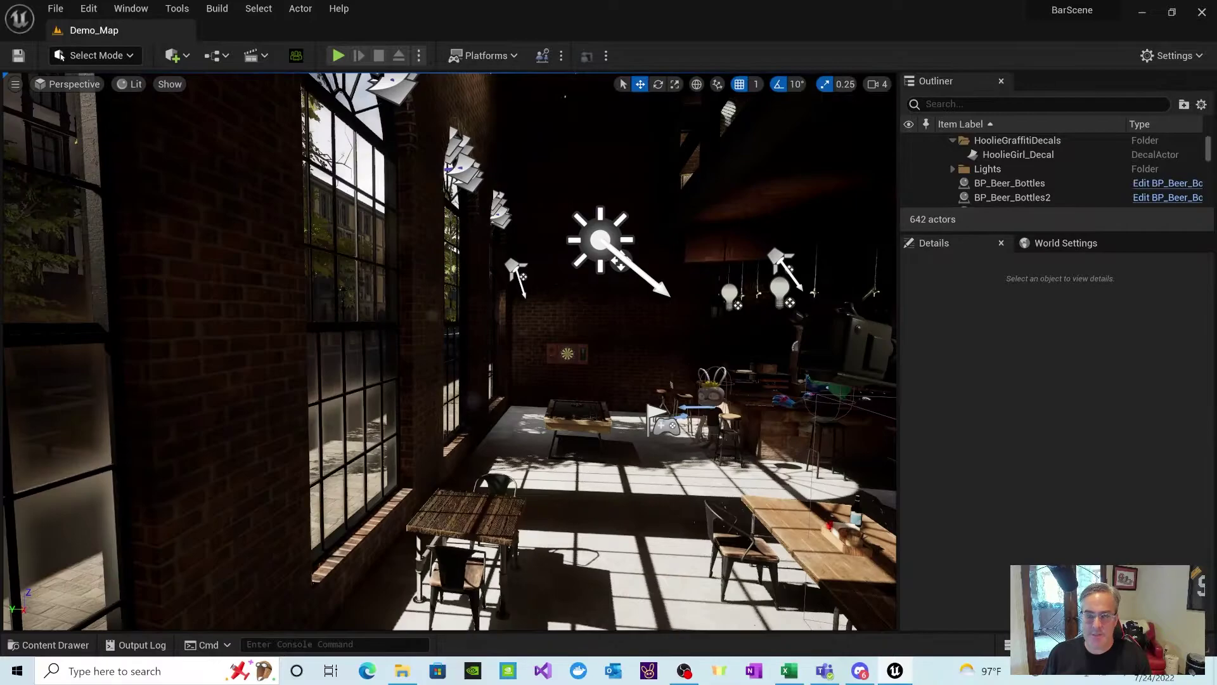
right_drag(450, 352, 507, 352)
scroll(591, 458, up, 5)
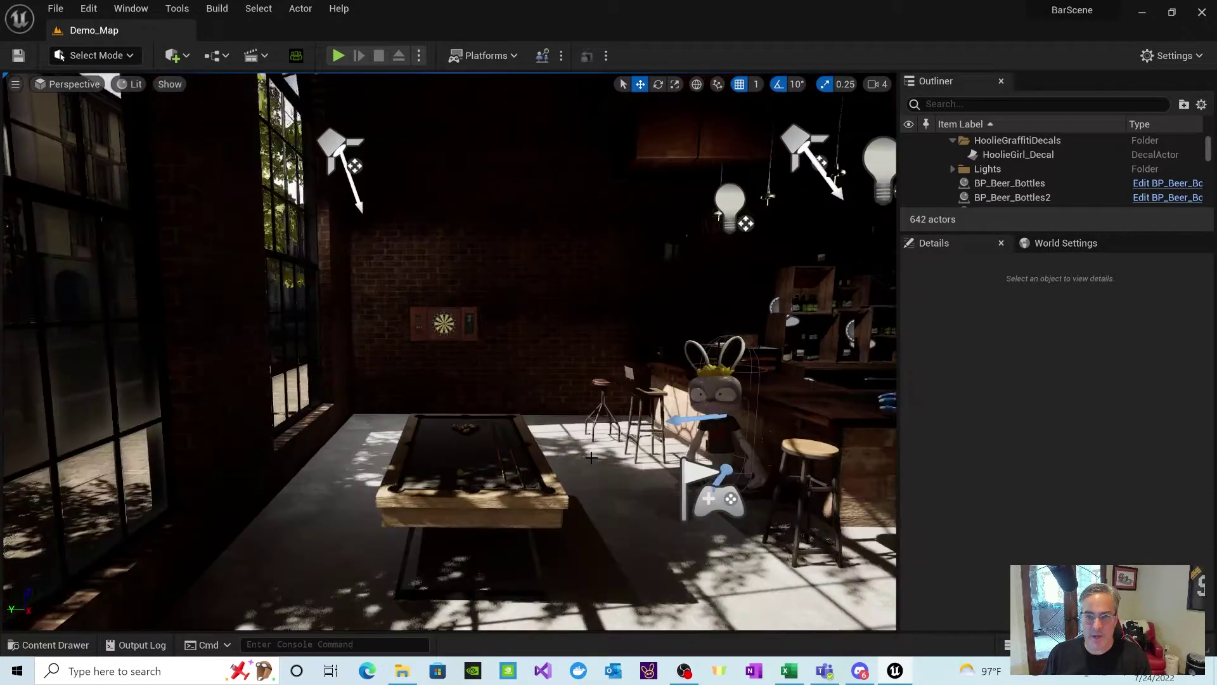
right_drag(591, 457, 634, 457)
scroll(584, 438, up, 5)
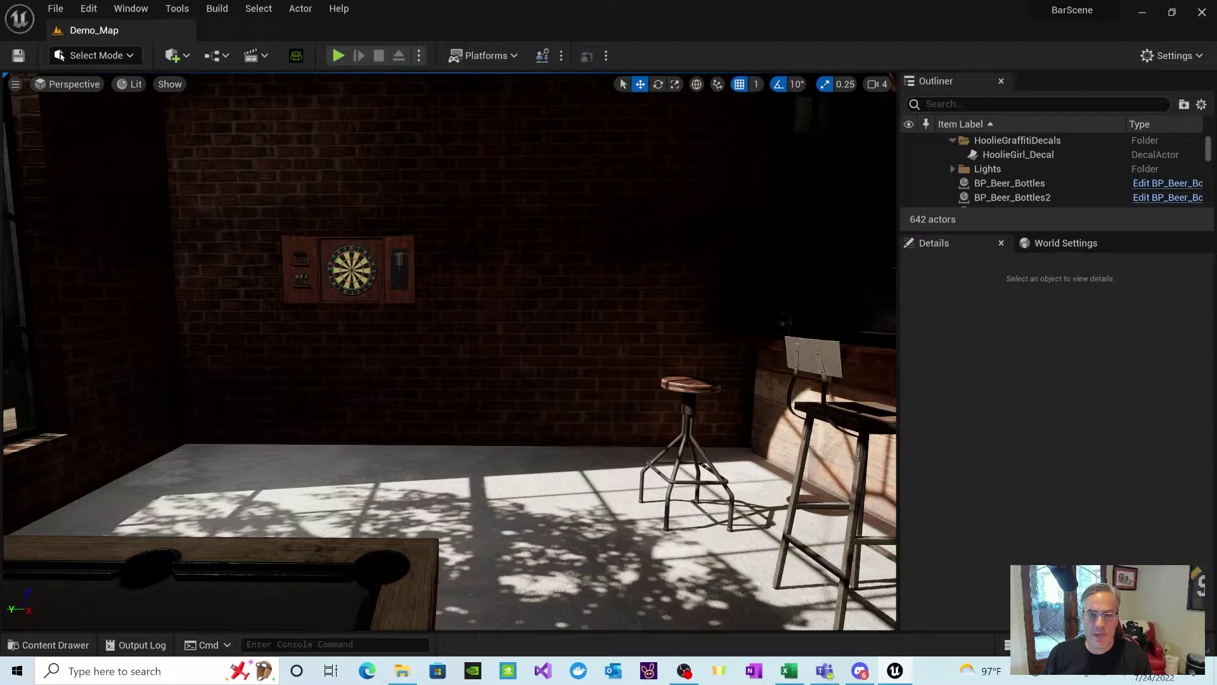
right_drag(634, 457, 665, 412)
Zoom in on the dartboard wall until the bare brick beside the dartboard fills the viewport.
scroll(634, 413, up, 3)
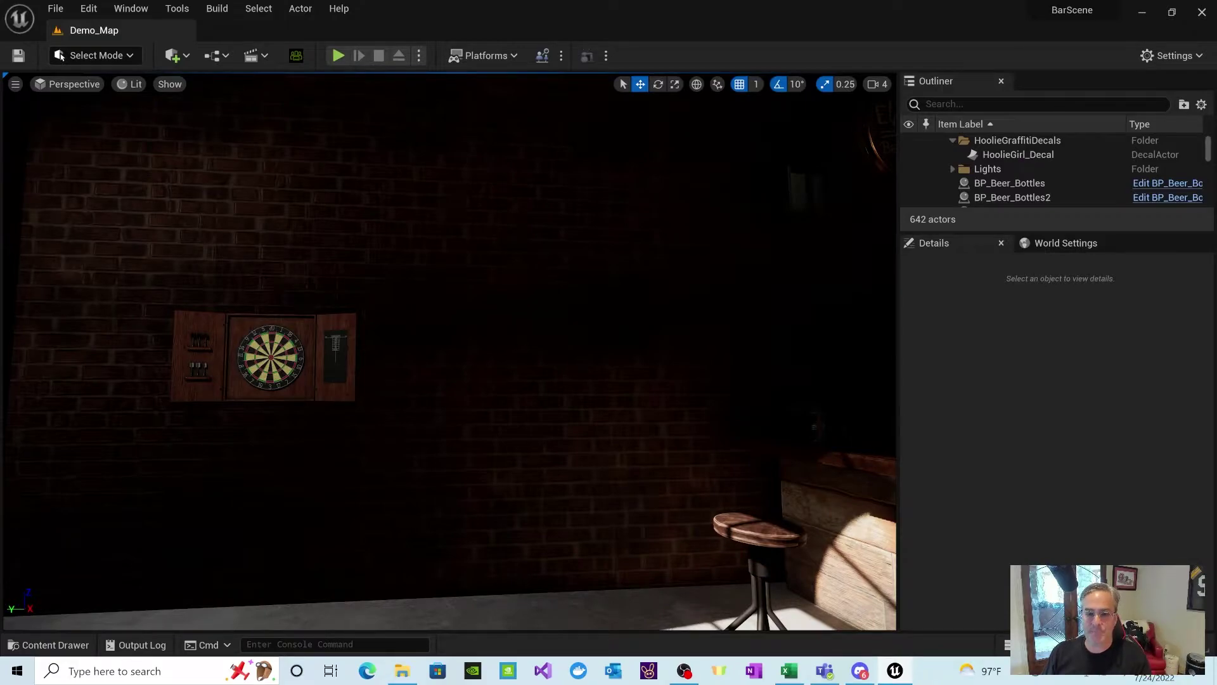
Import CypherBuns.png from the HoolieGraffiti folder into Content > Materials > Graffiti.
click(74, 640)
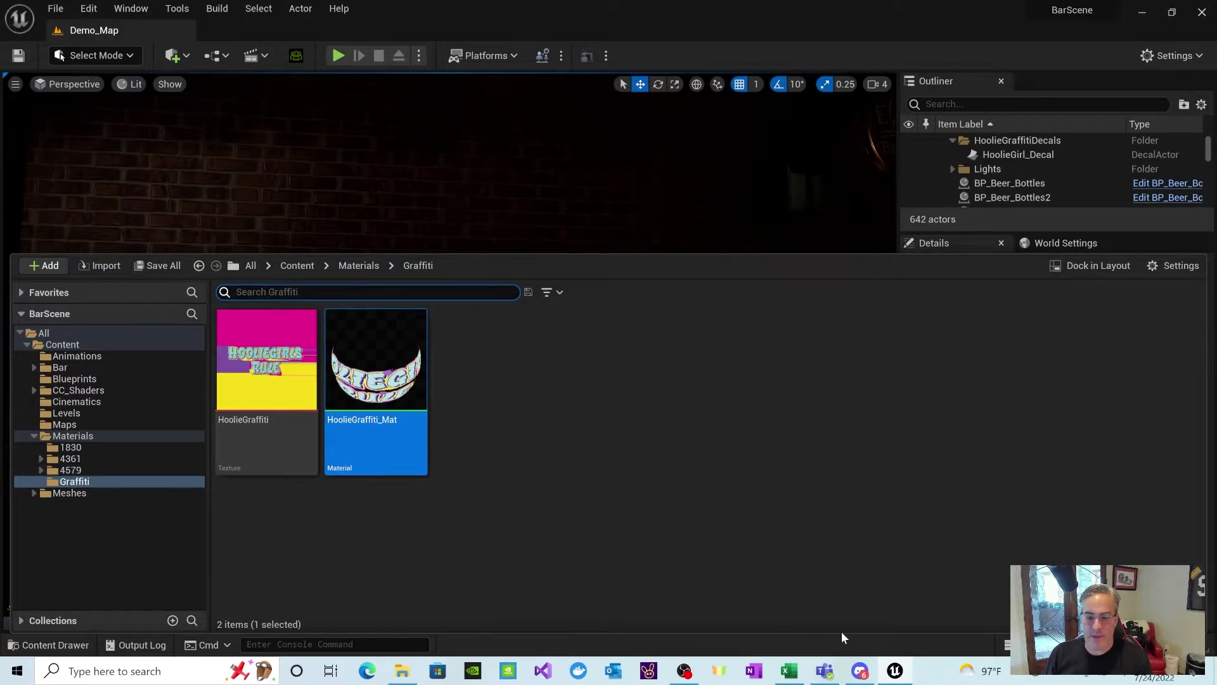
click(402, 670)
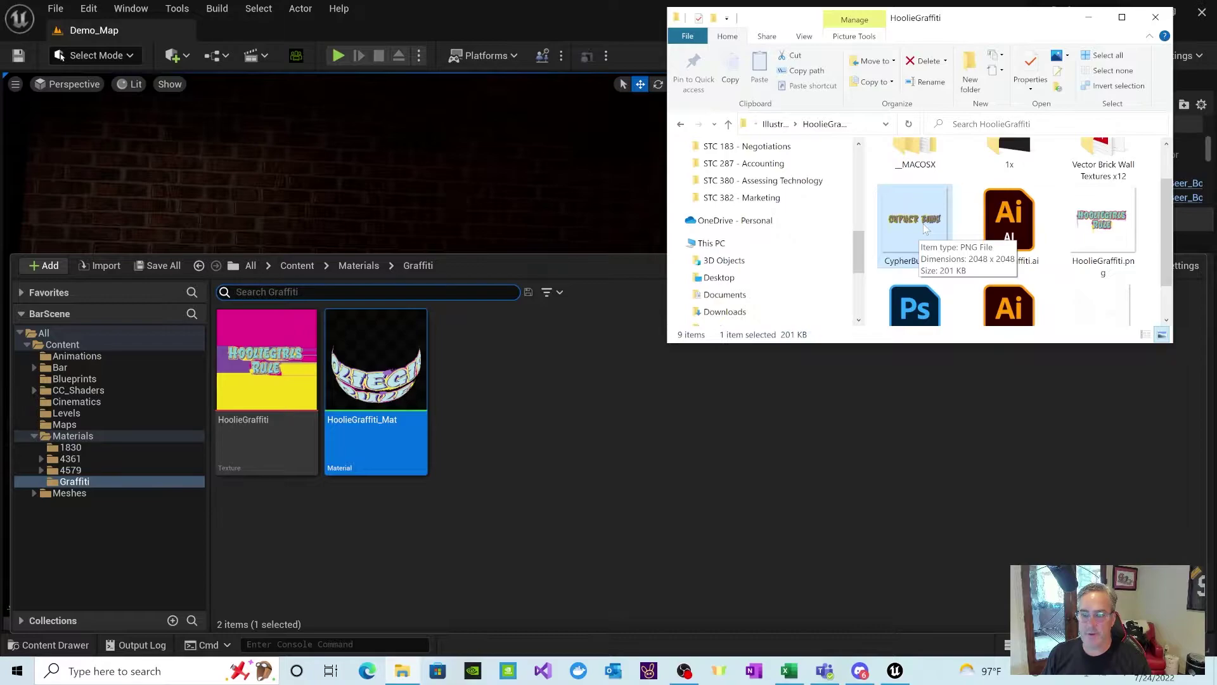
click(498, 423)
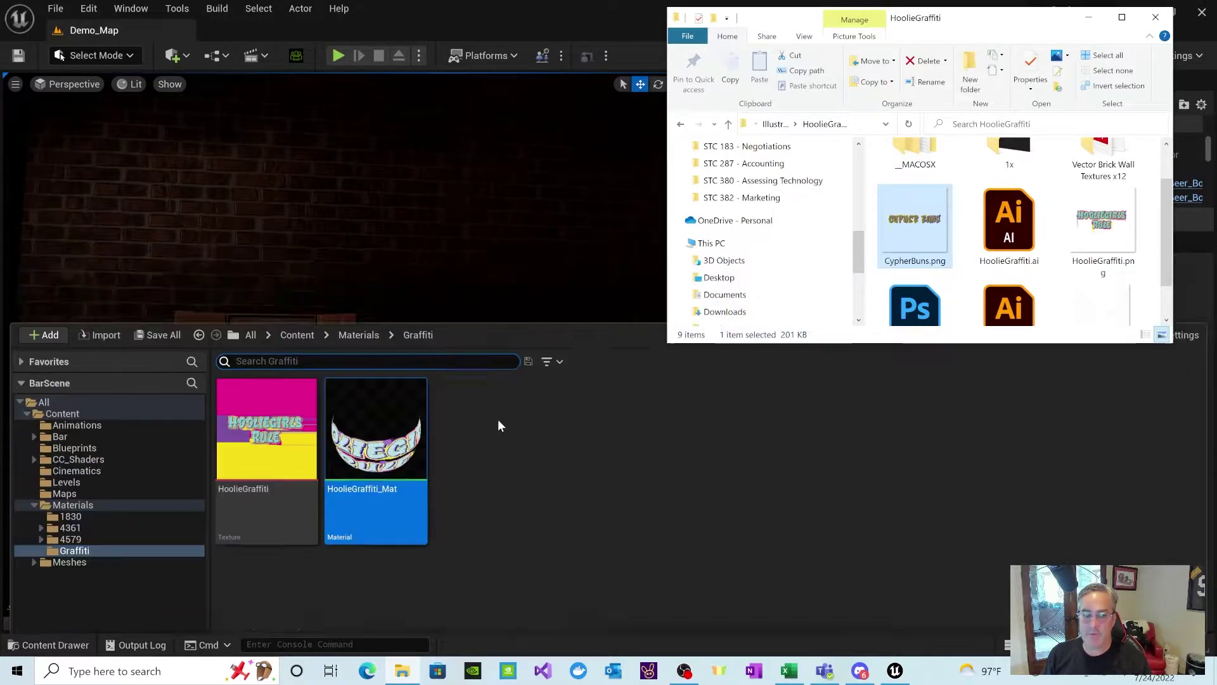
click(1089, 17)
Generate a material named CypherBuns_Mat from the CypherBuns texture.
click(48, 645)
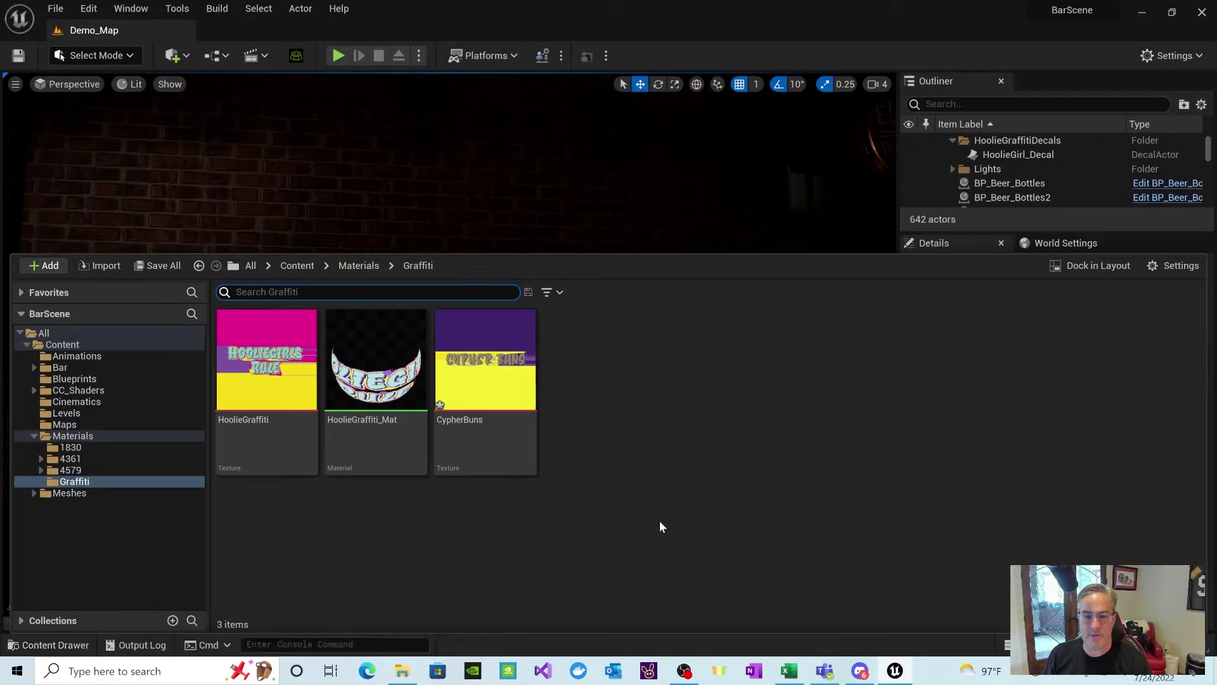
mouse_move(497, 388)
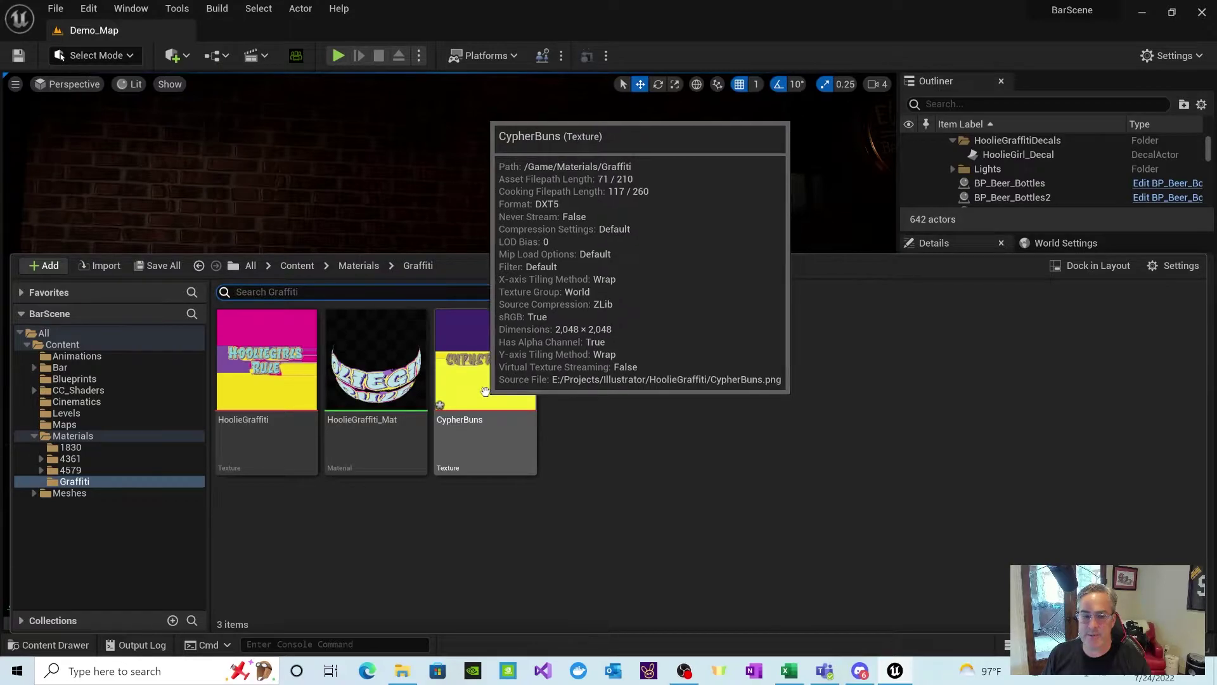
click(483, 394)
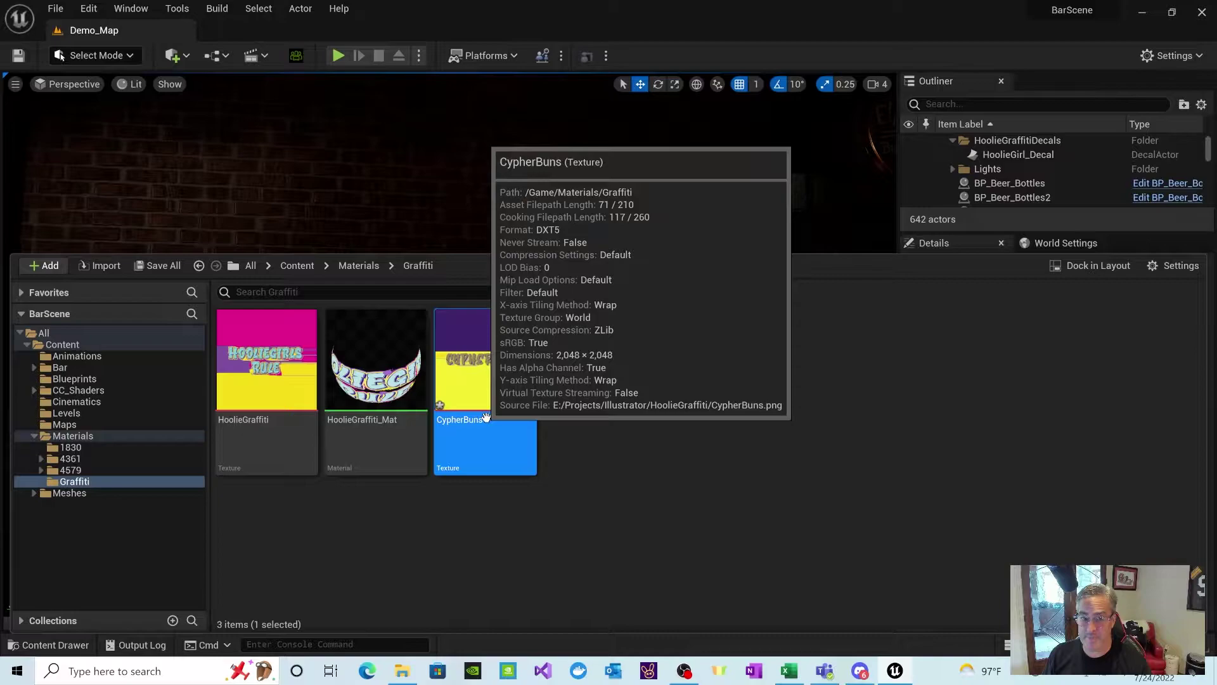
right_click(486, 418)
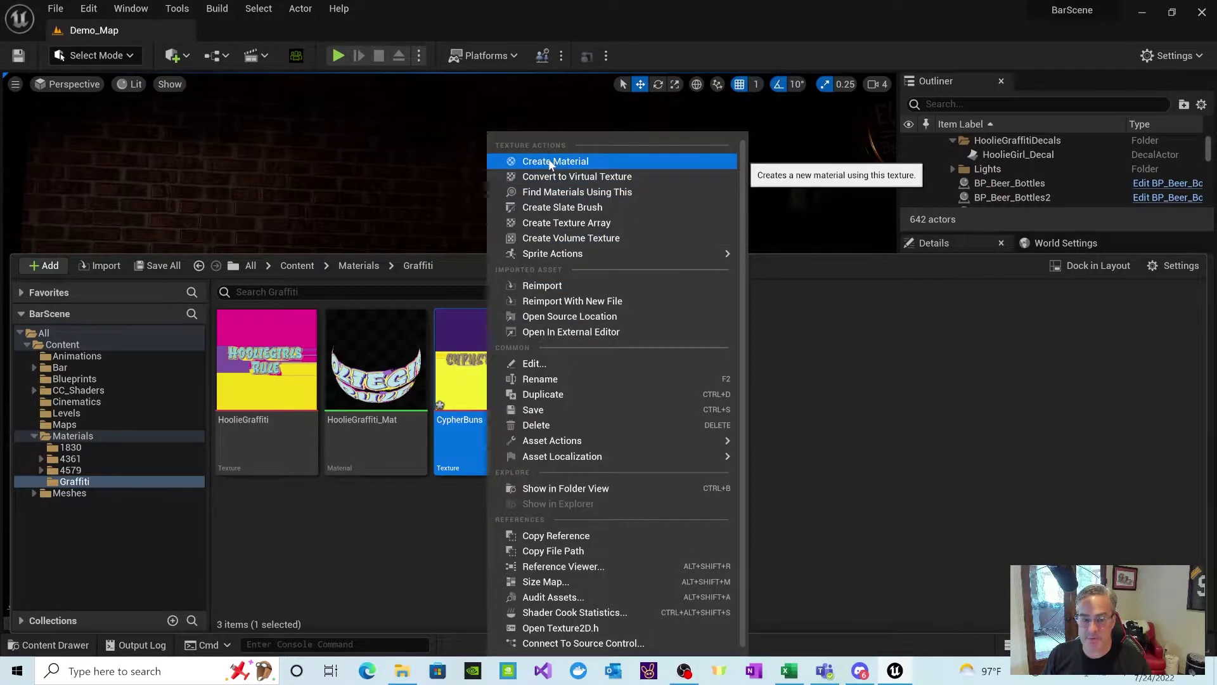
click(550, 161)
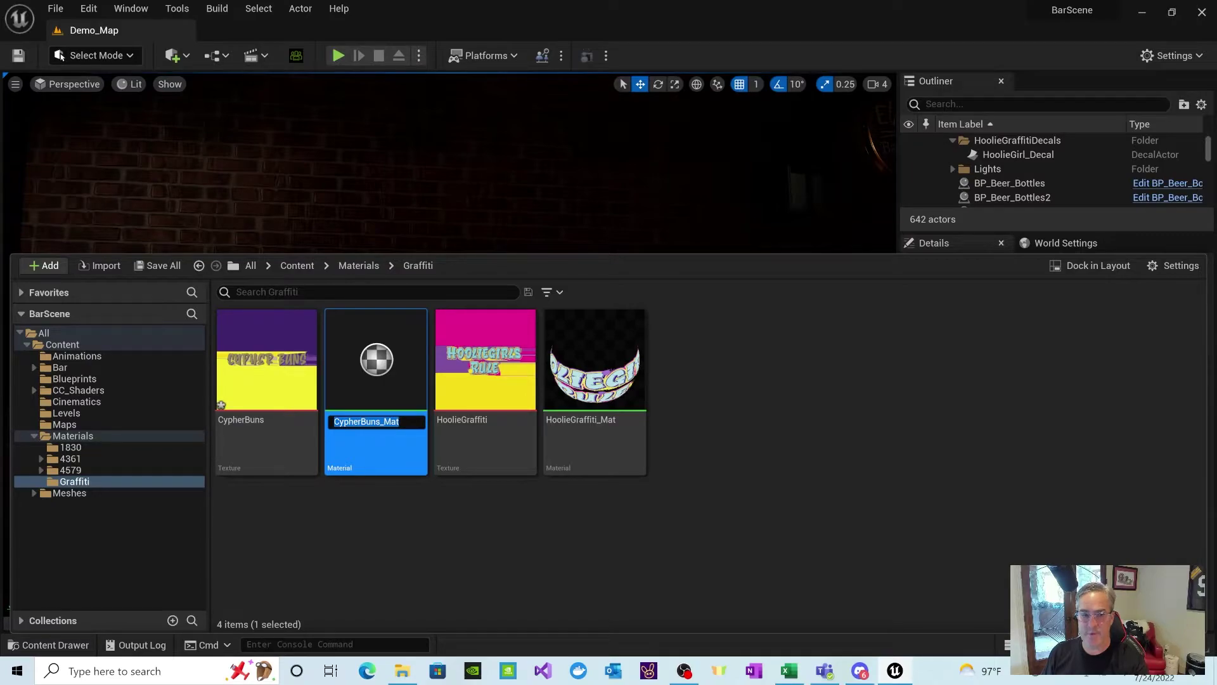
click(388, 380)
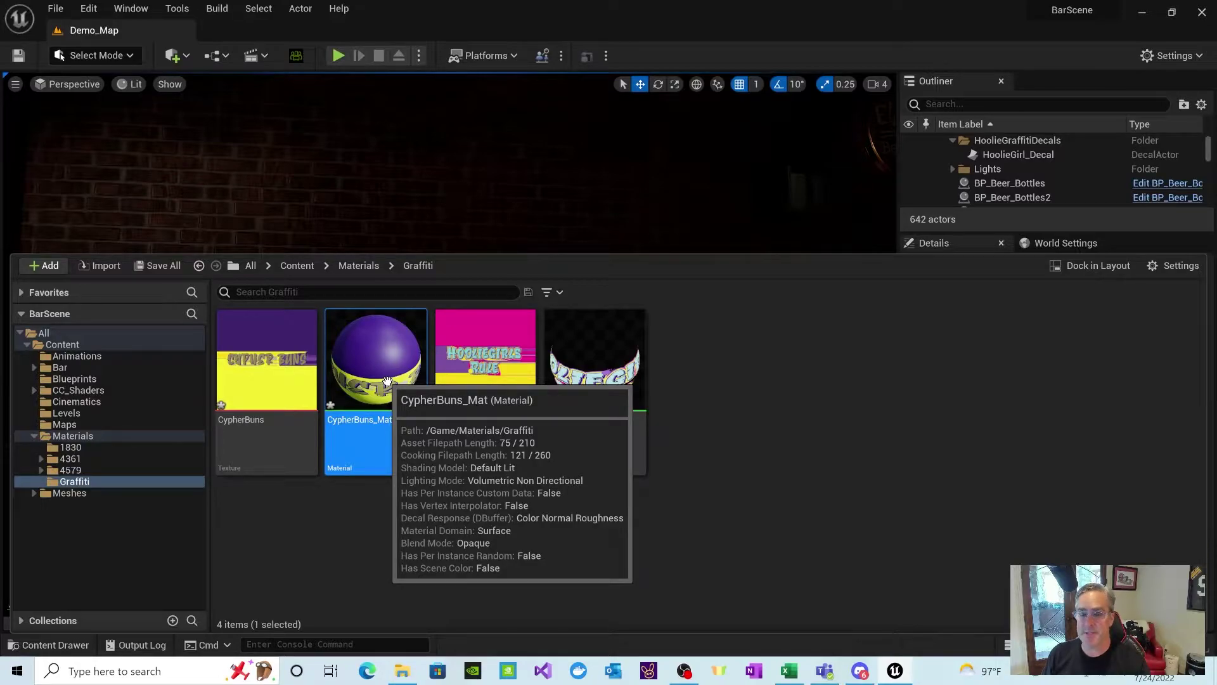
Set CypherBuns_Mat's Material Domain to Deferred Decal and its Blend Mode to Translucent.
double_click(387, 380)
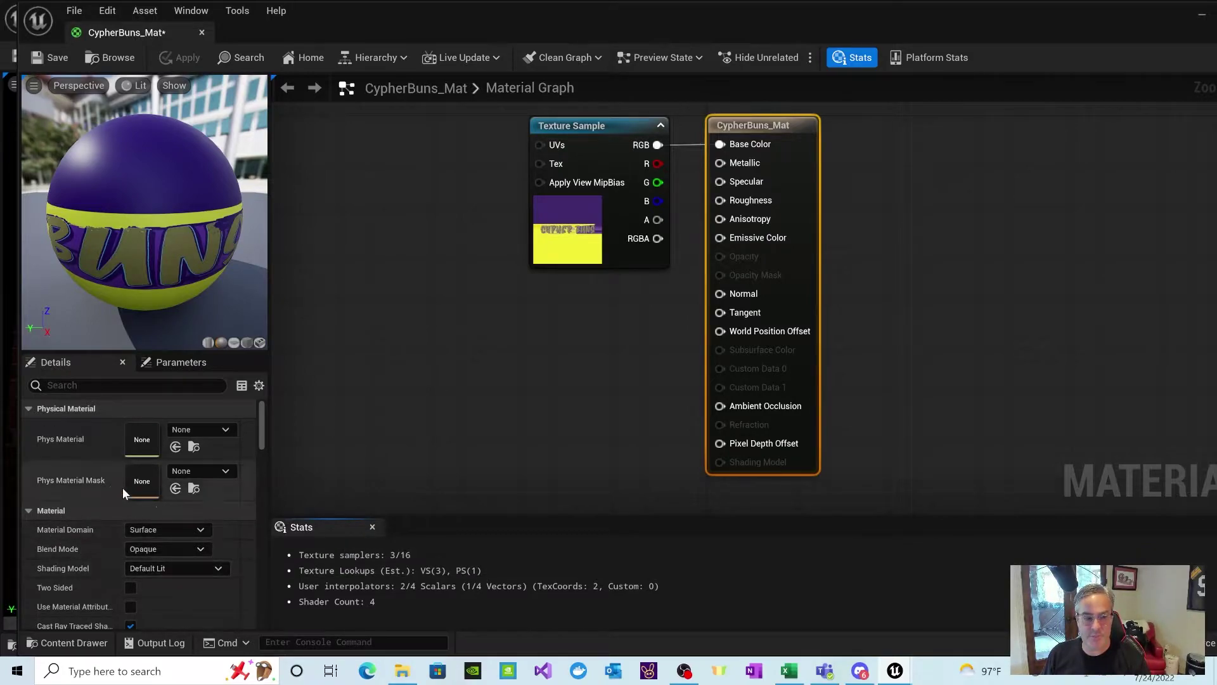
click(165, 531)
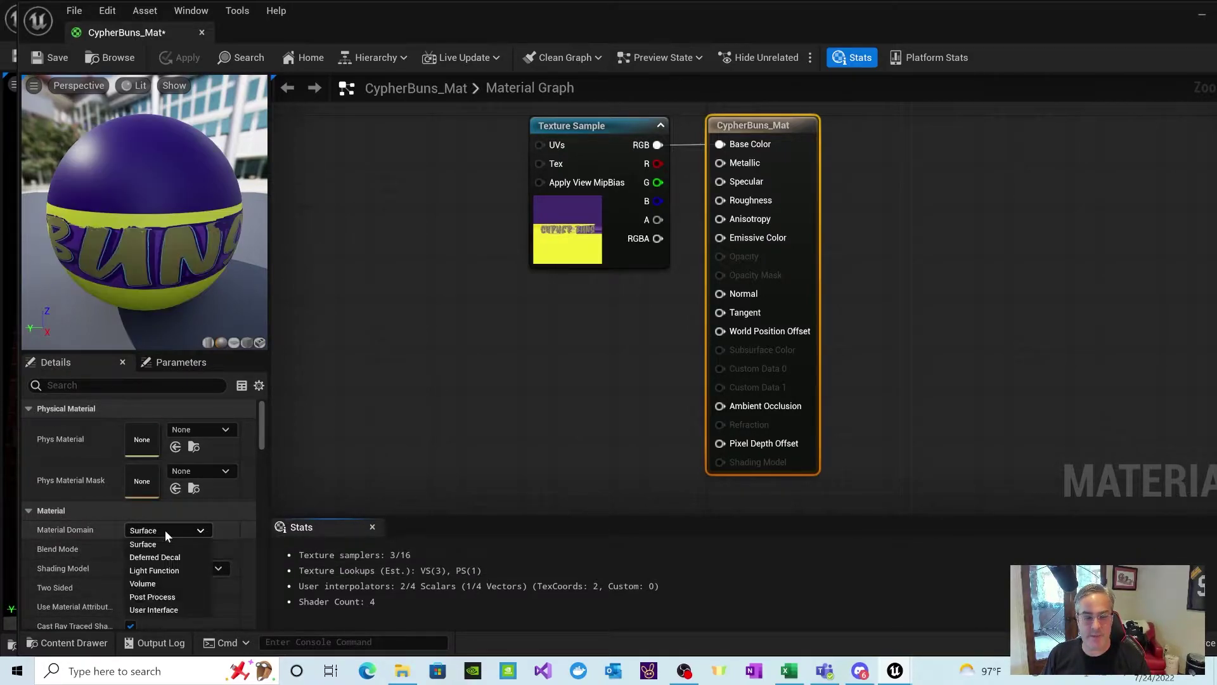
click(158, 557)
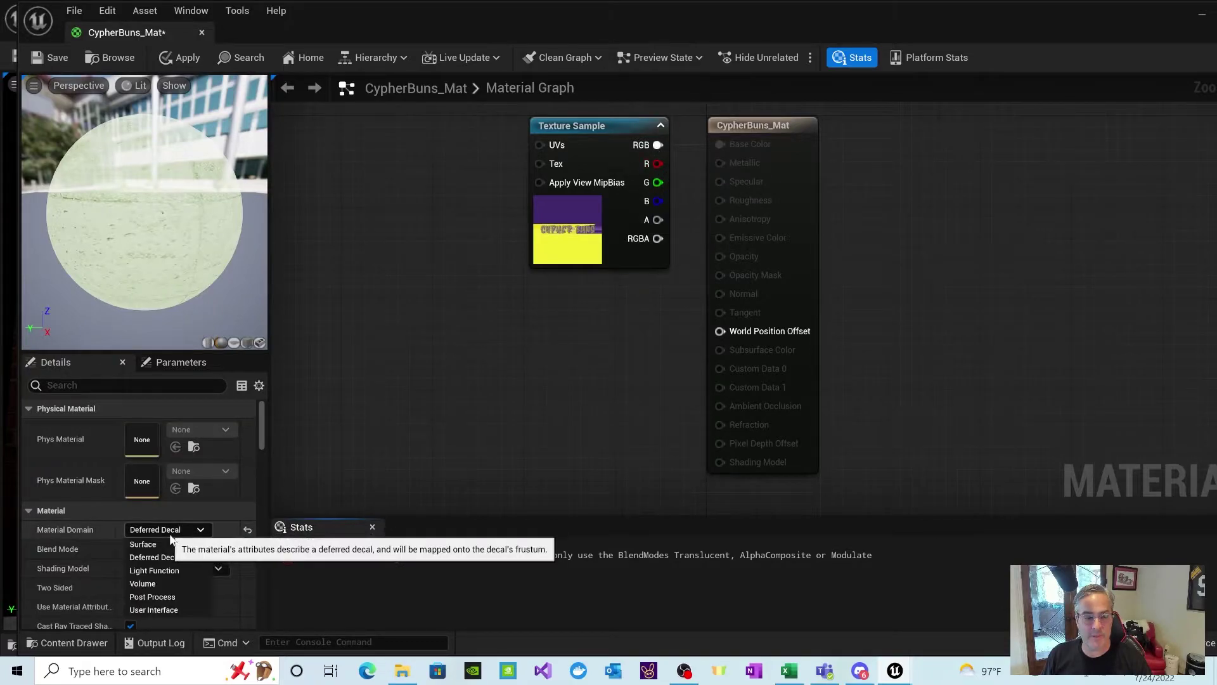
click(163, 543)
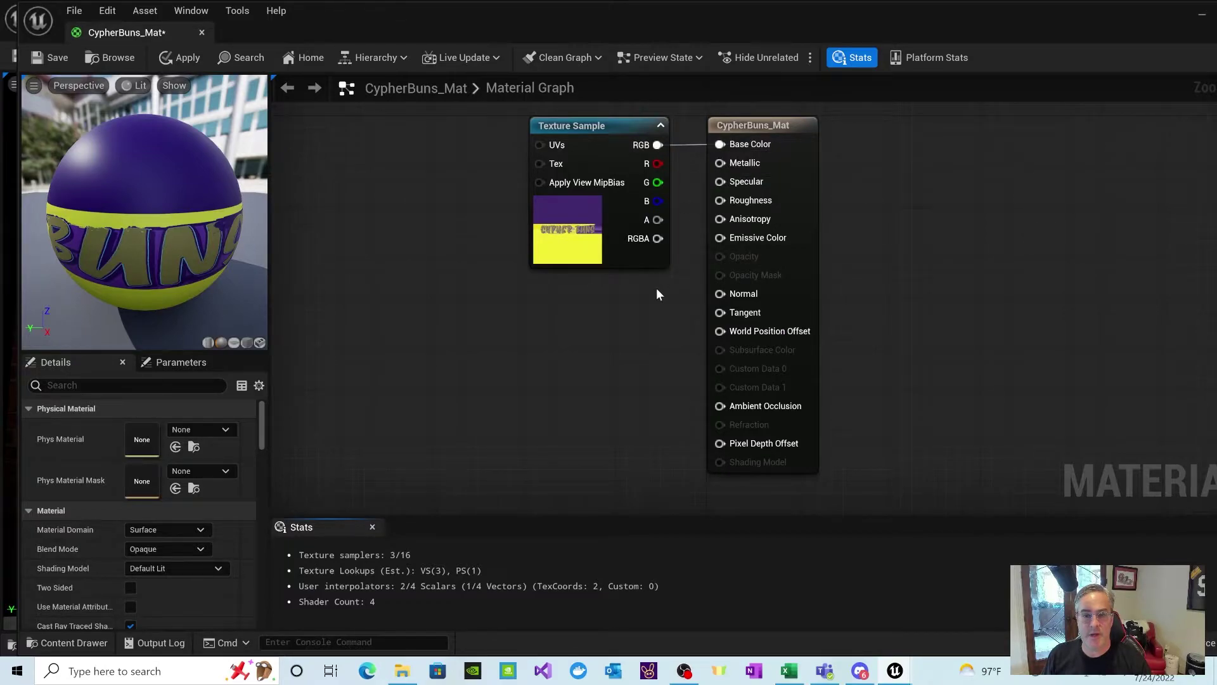
click(163, 532)
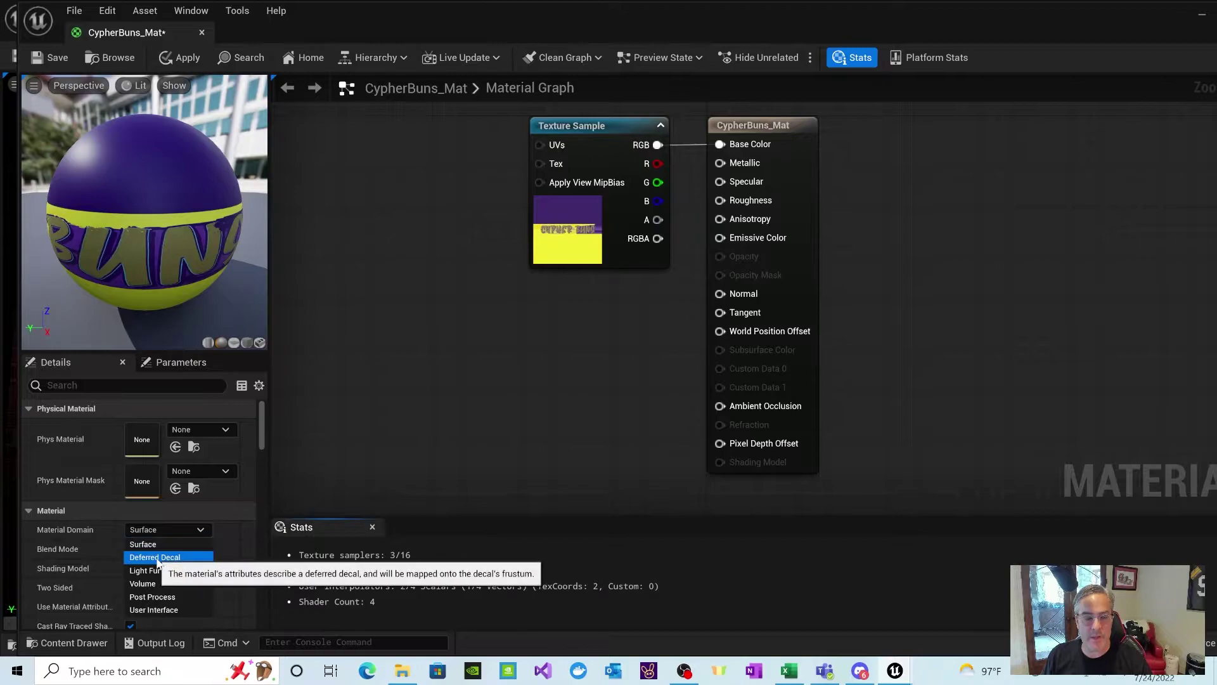
click(155, 557)
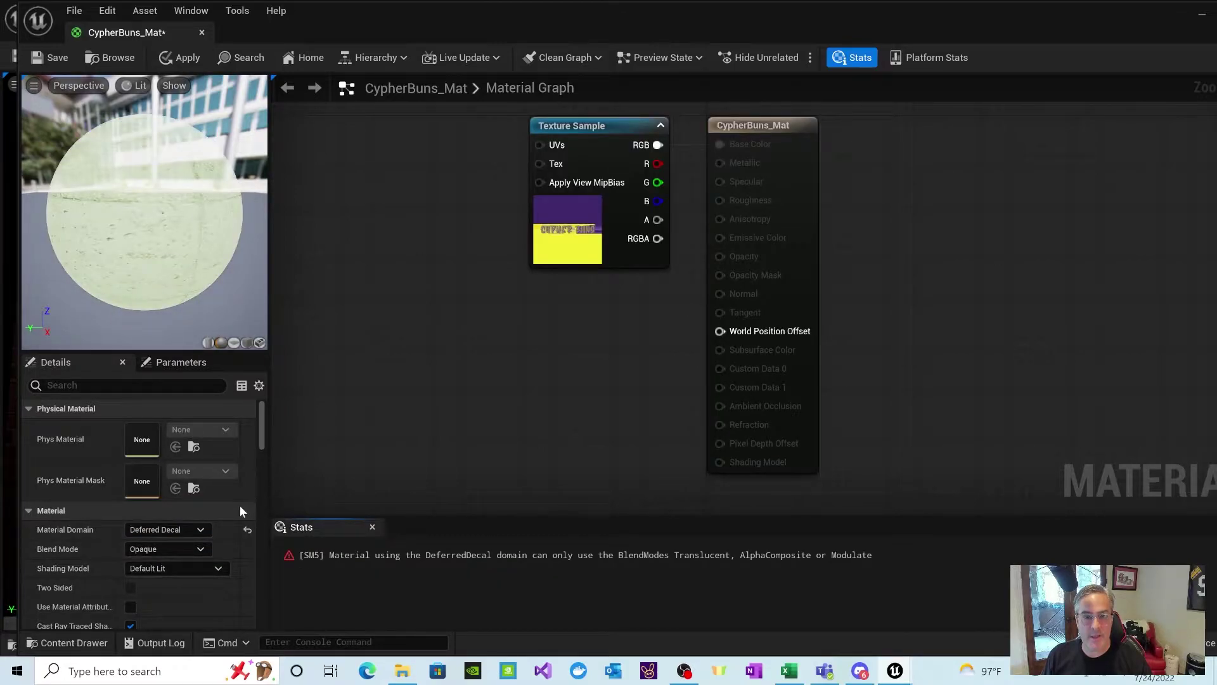
click(180, 549)
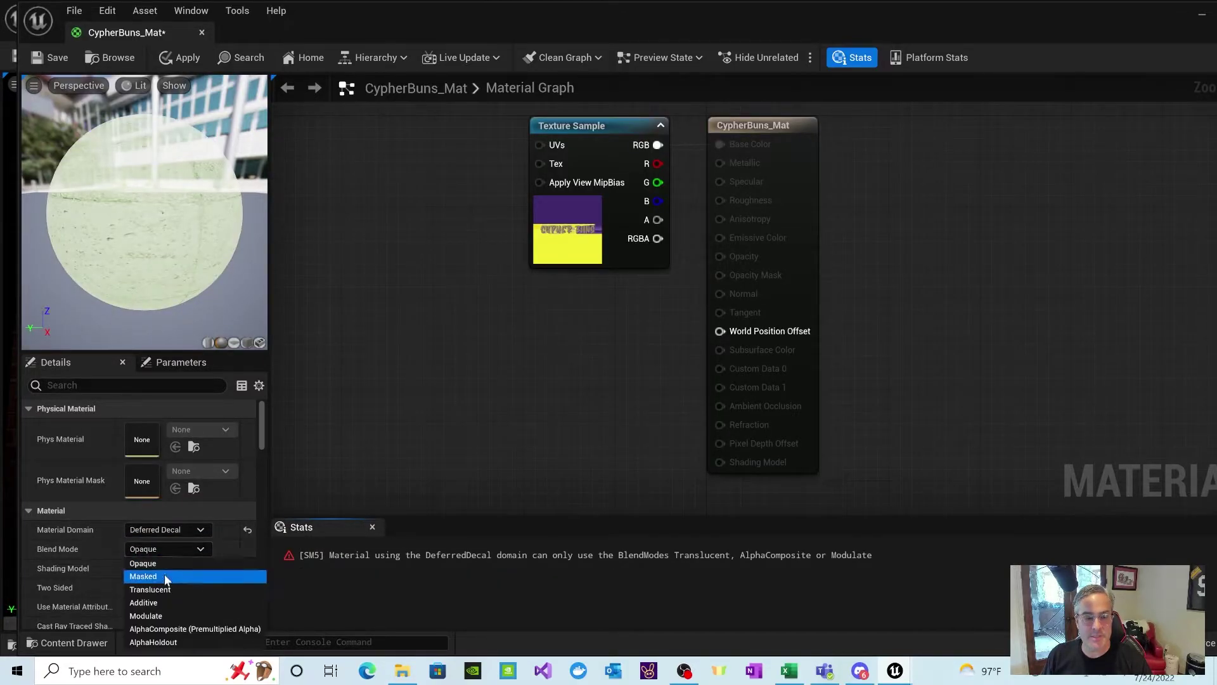
click(157, 589)
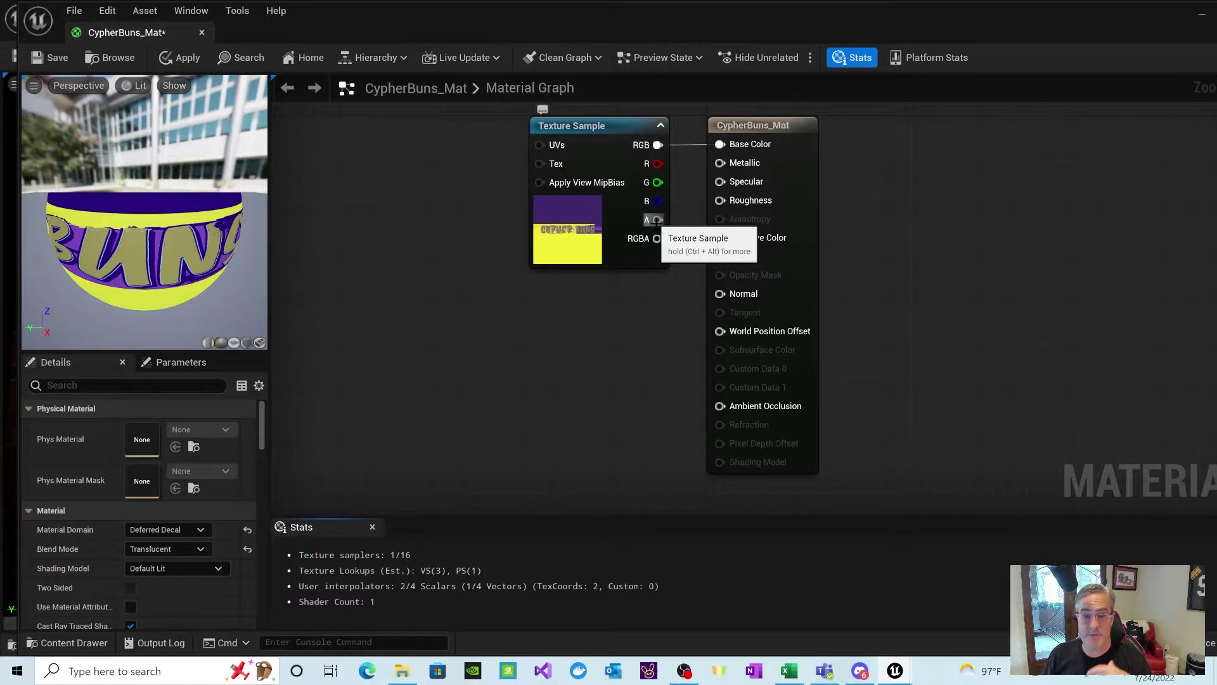
Wire the Texture Sample's alpha into Opacity, save CypherBuns_Mat and close the material editor.
drag(656, 221, 724, 257)
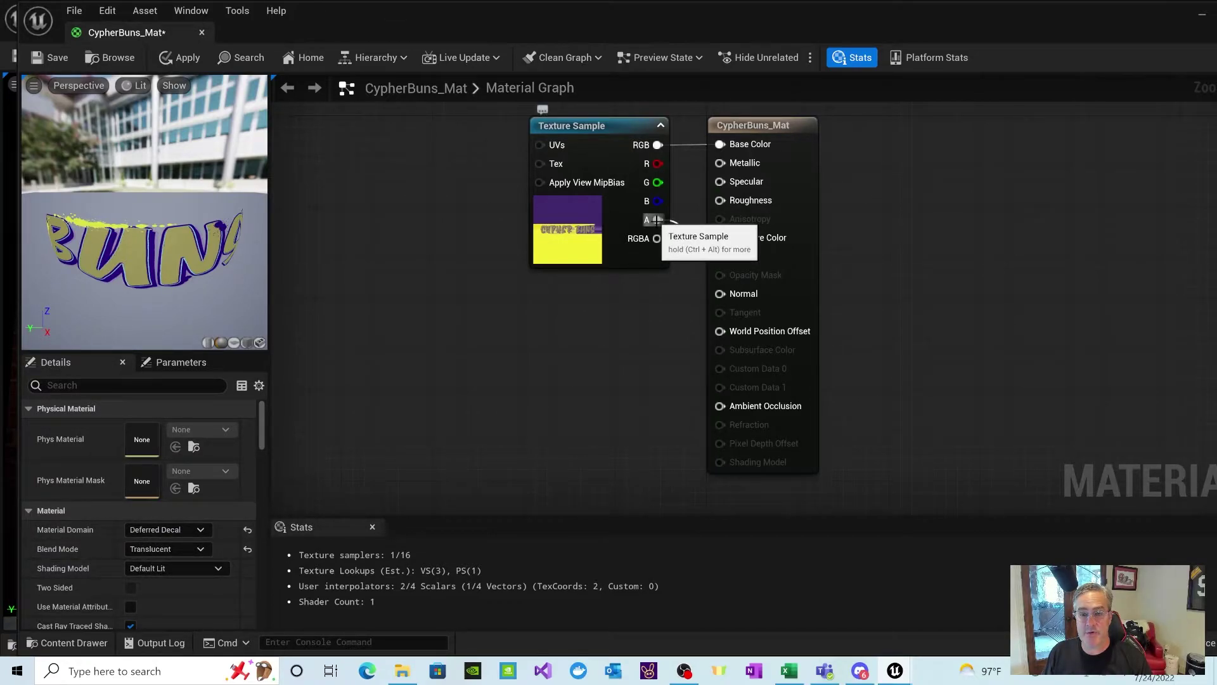
drag(657, 220, 720, 257)
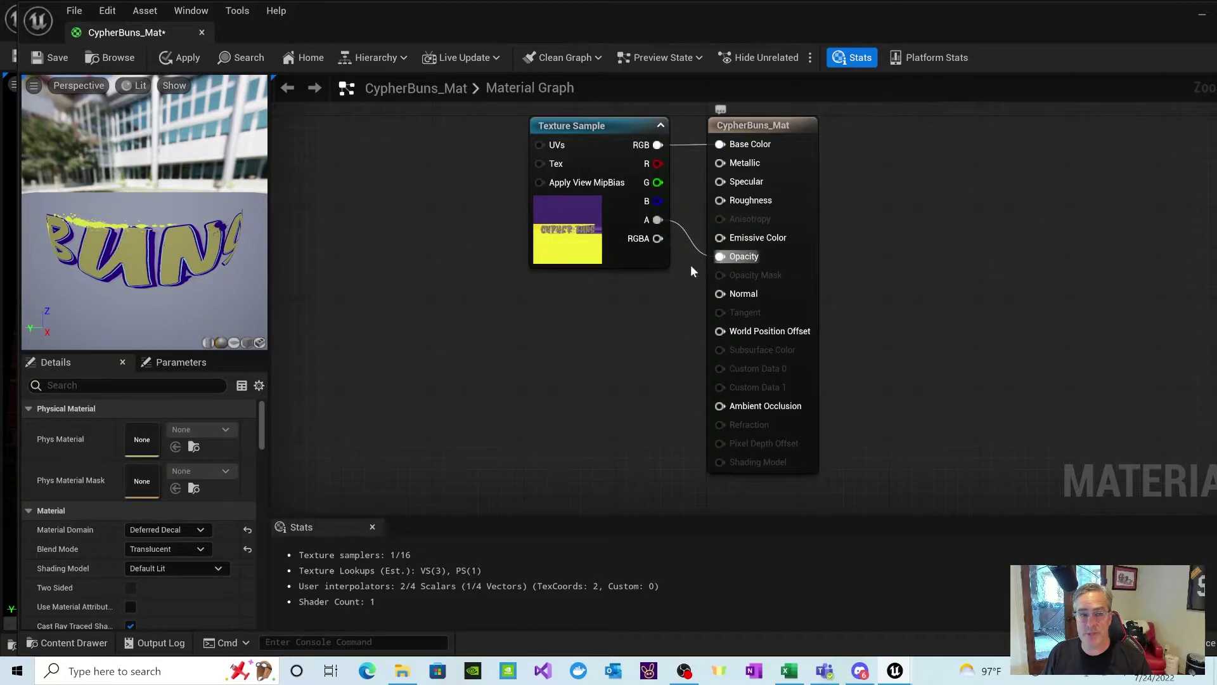
click(50, 61)
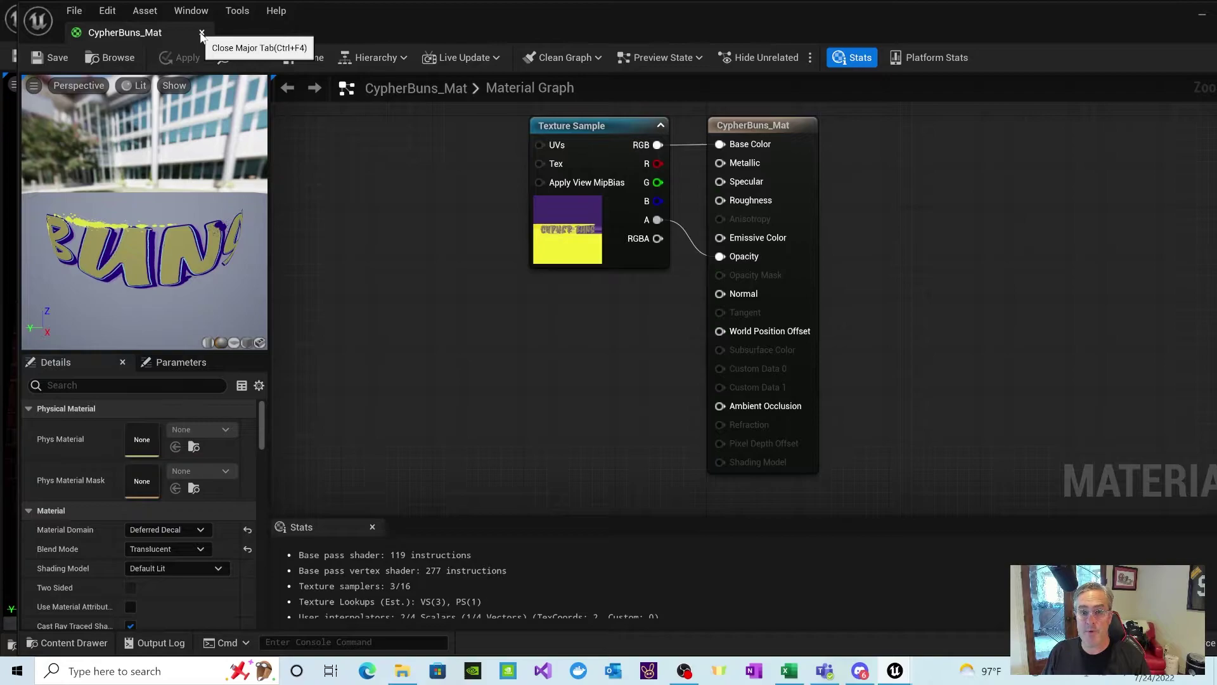
click(202, 33)
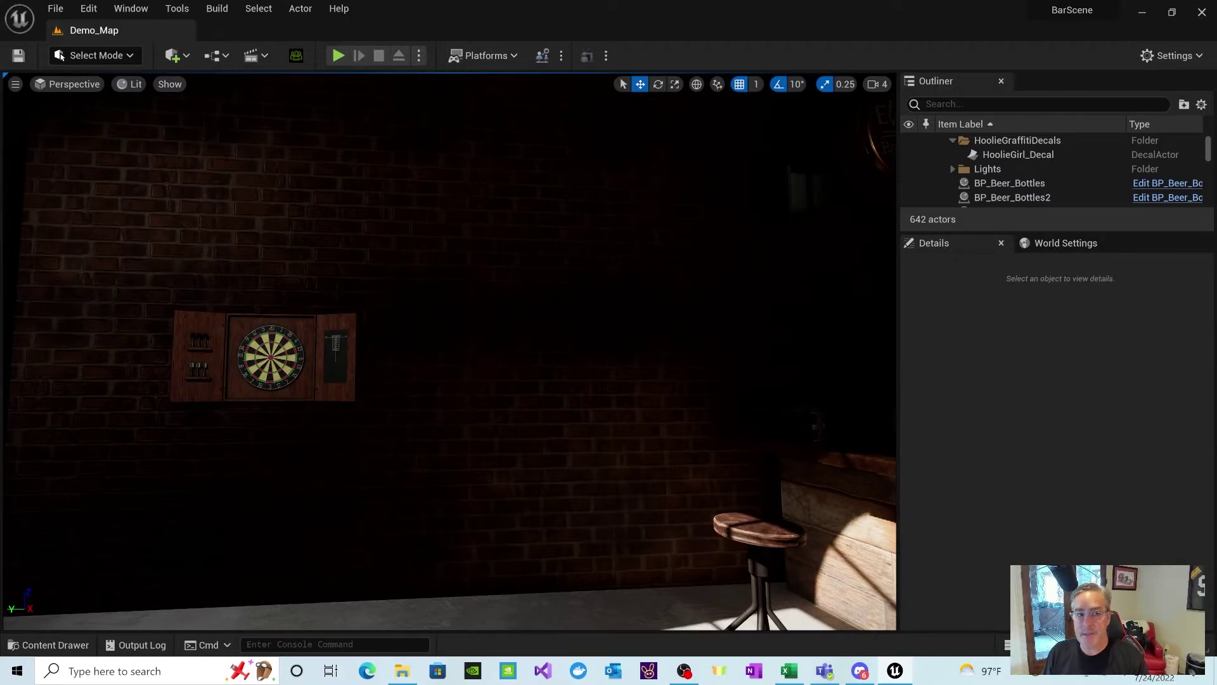
Add a Decal Actor (DecalActor31) from Quick Add's Visual Effects category.
click(185, 55)
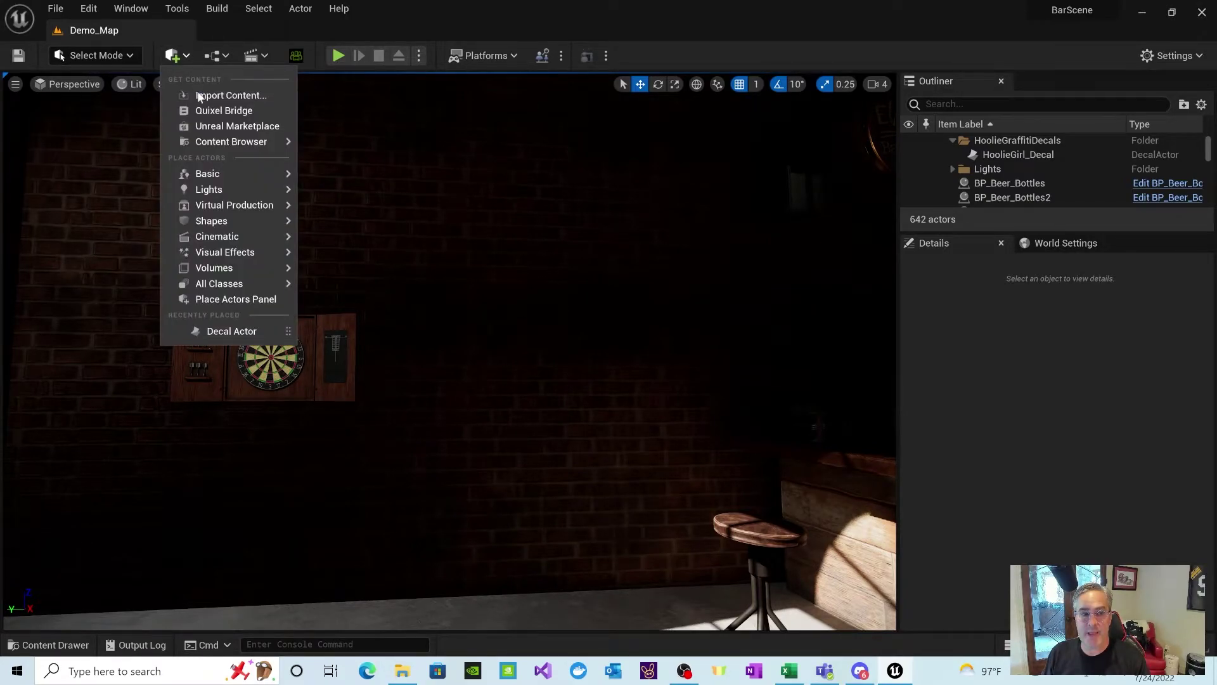
mouse_move(210, 192)
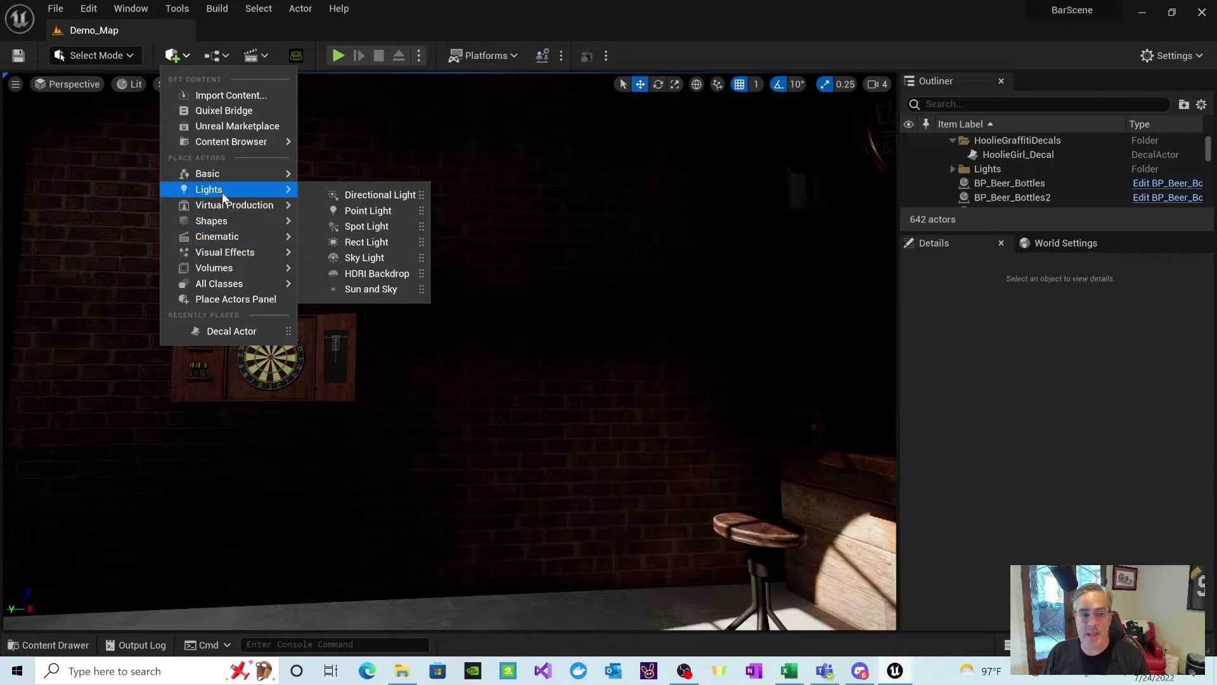
mouse_move(220, 242)
mouse_move(233, 174)
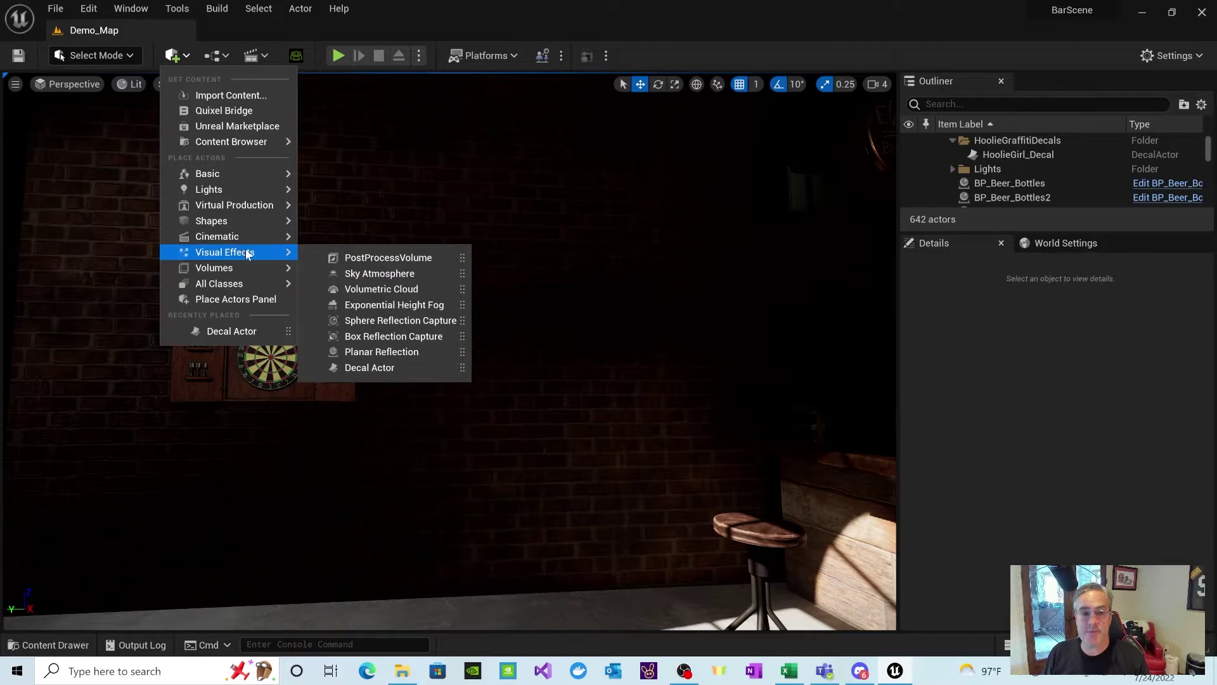
click(353, 368)
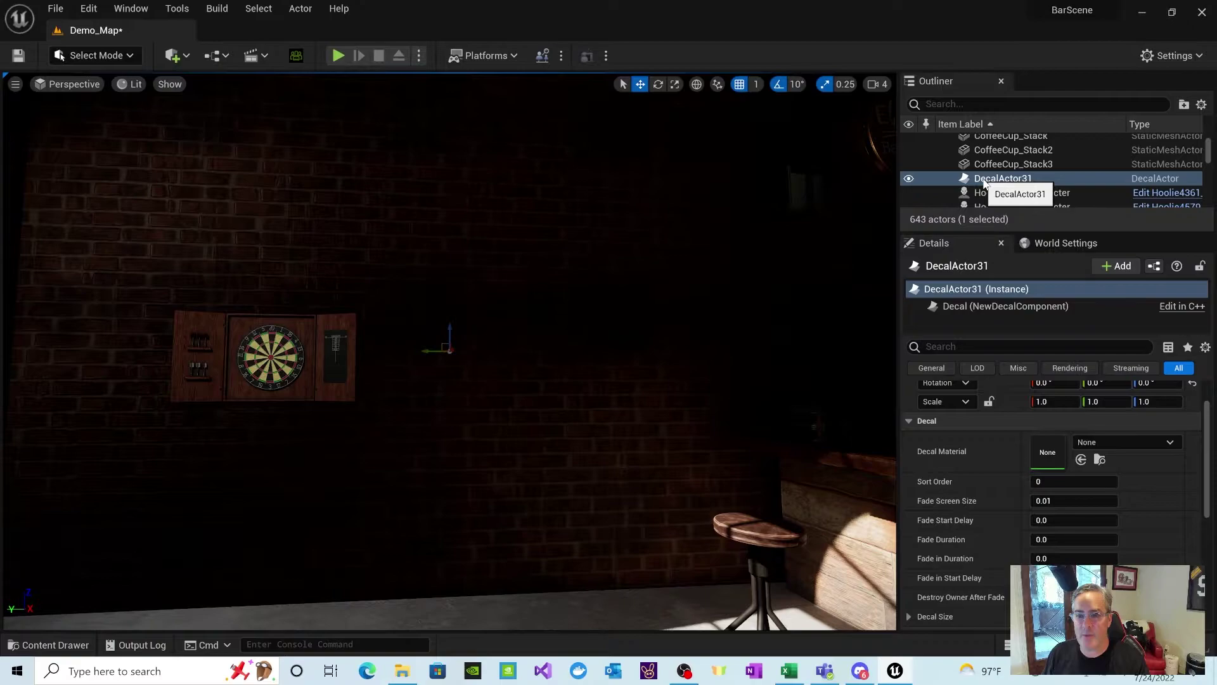
Rename DecalActor31 to HoolieCypher_Decal in the Outliner.
click(984, 181)
key(F2)
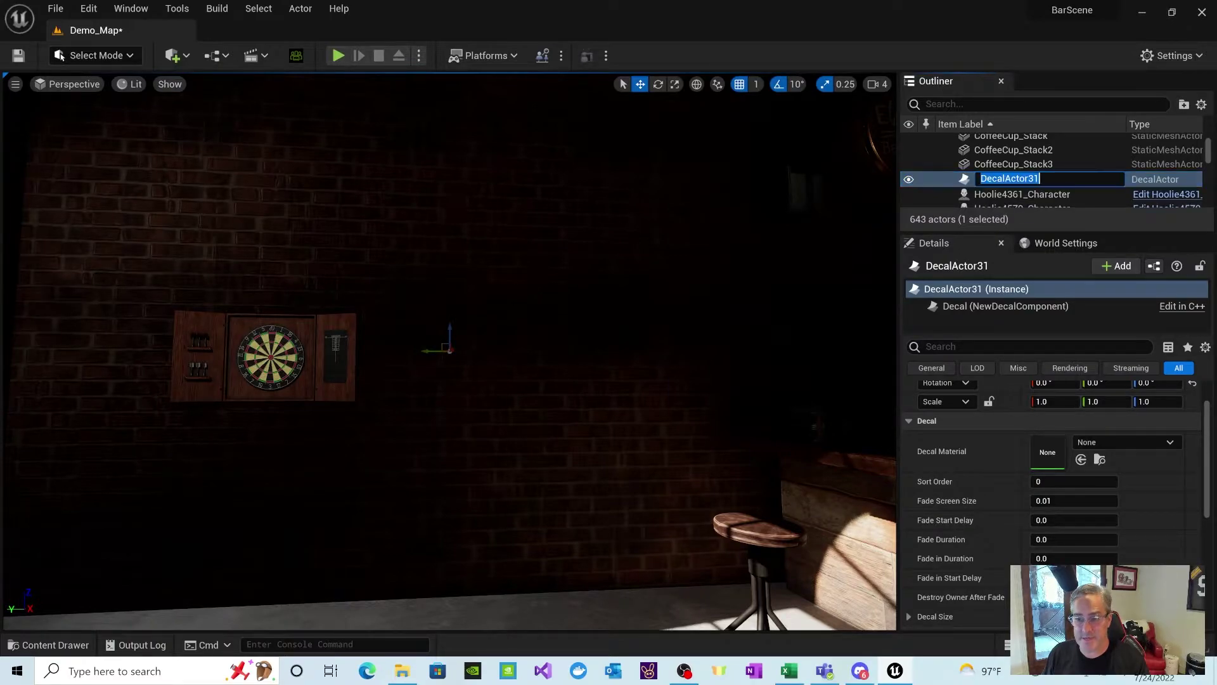
text(Hooli)
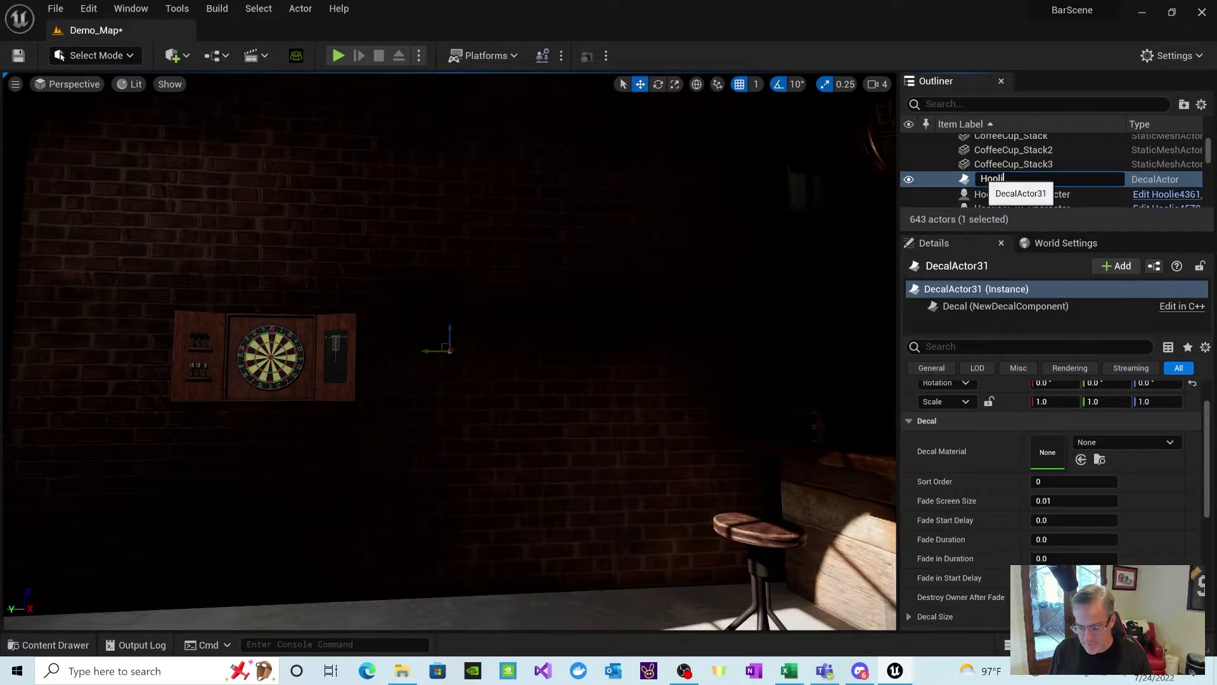
text(eCypher_Decal)
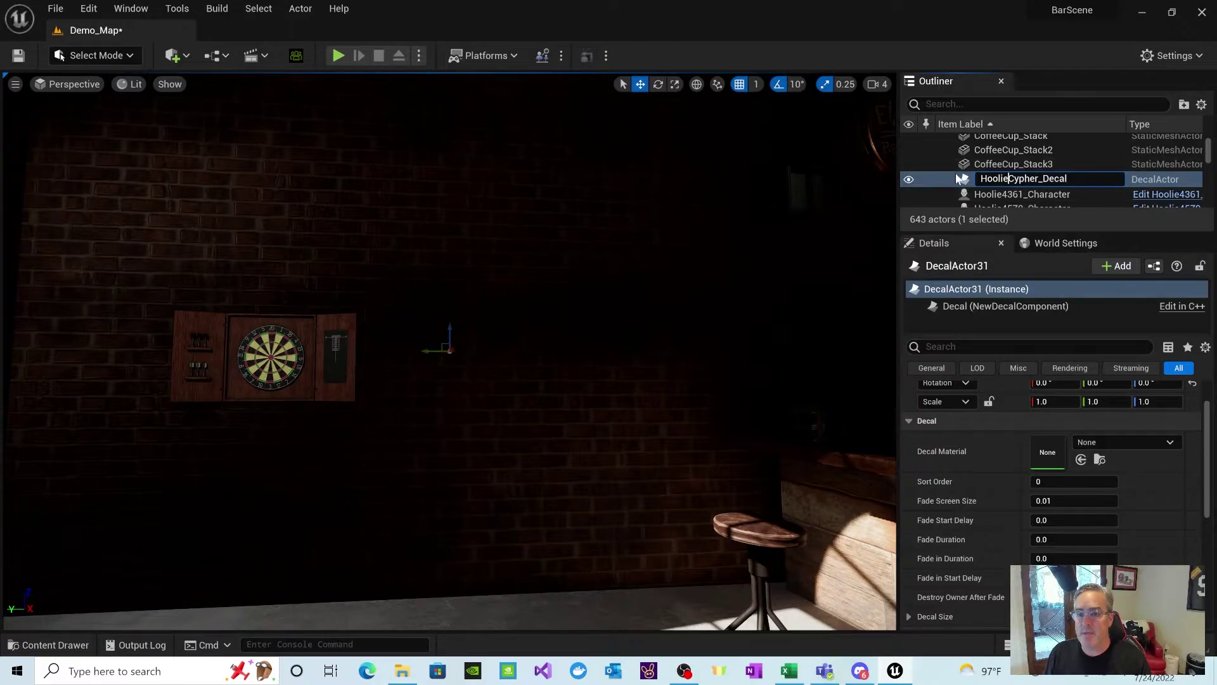
key(Return)
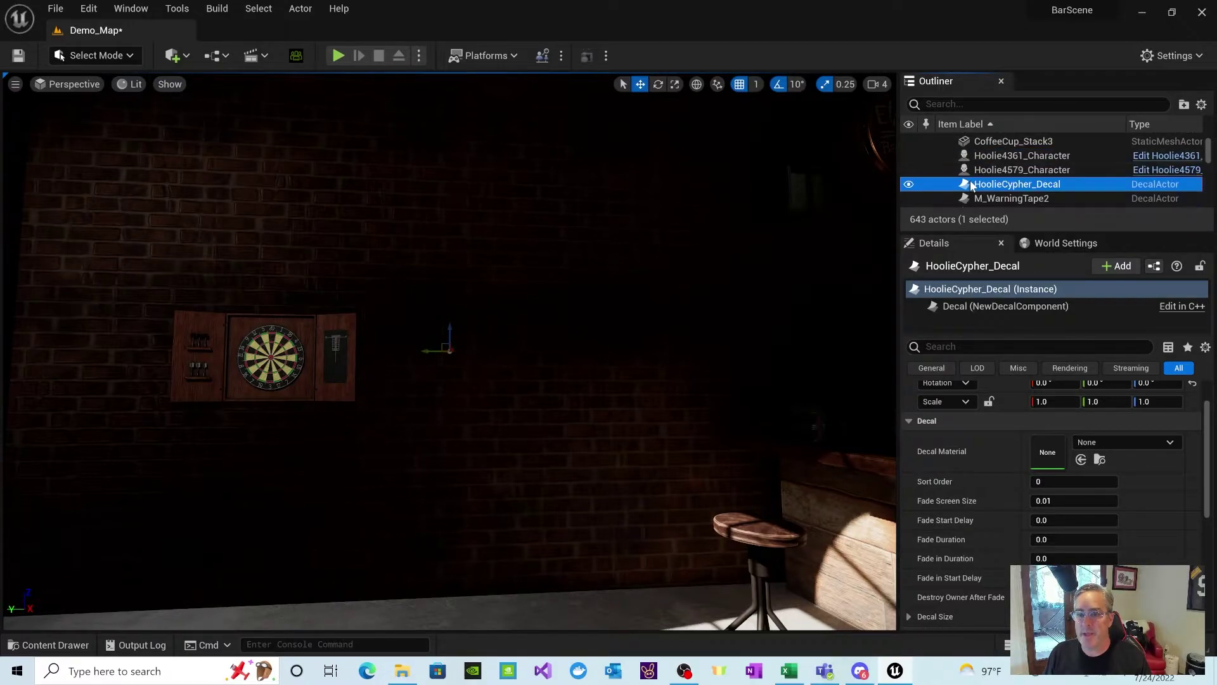
right_click(972, 184)
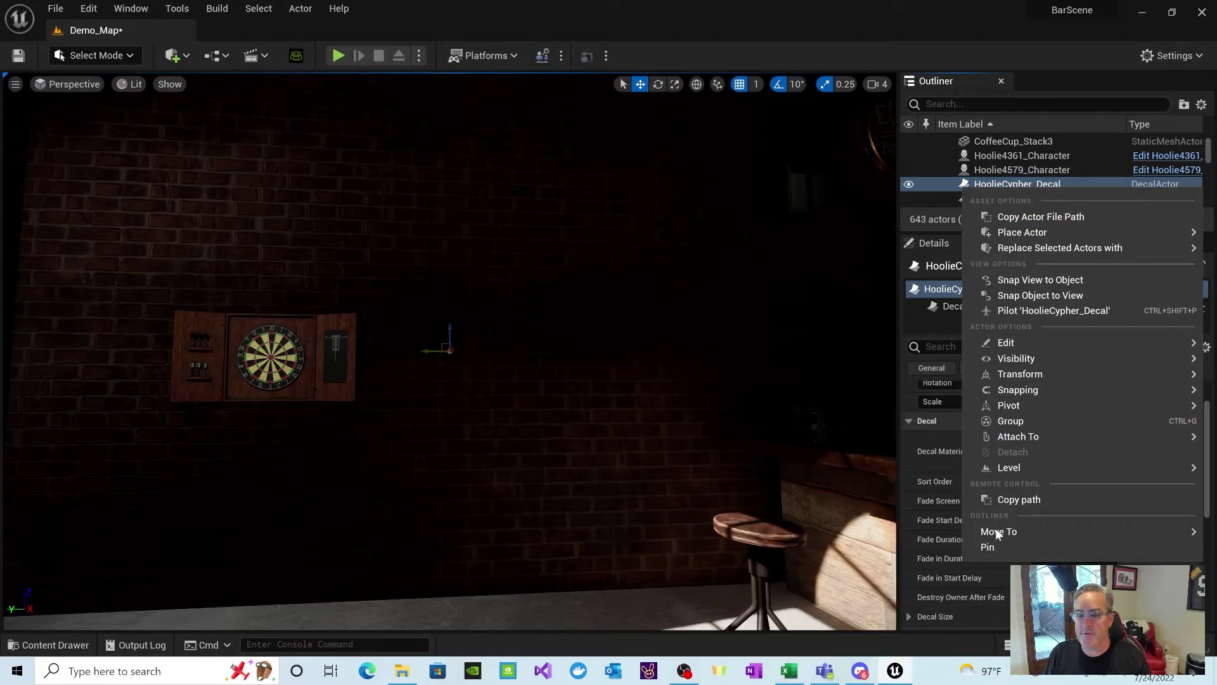
Move HoolieCypher_Decal into the HoolieGraffitiDecals folder and compare it with HoolieGirl_Decal.
mouse_move(1001, 531)
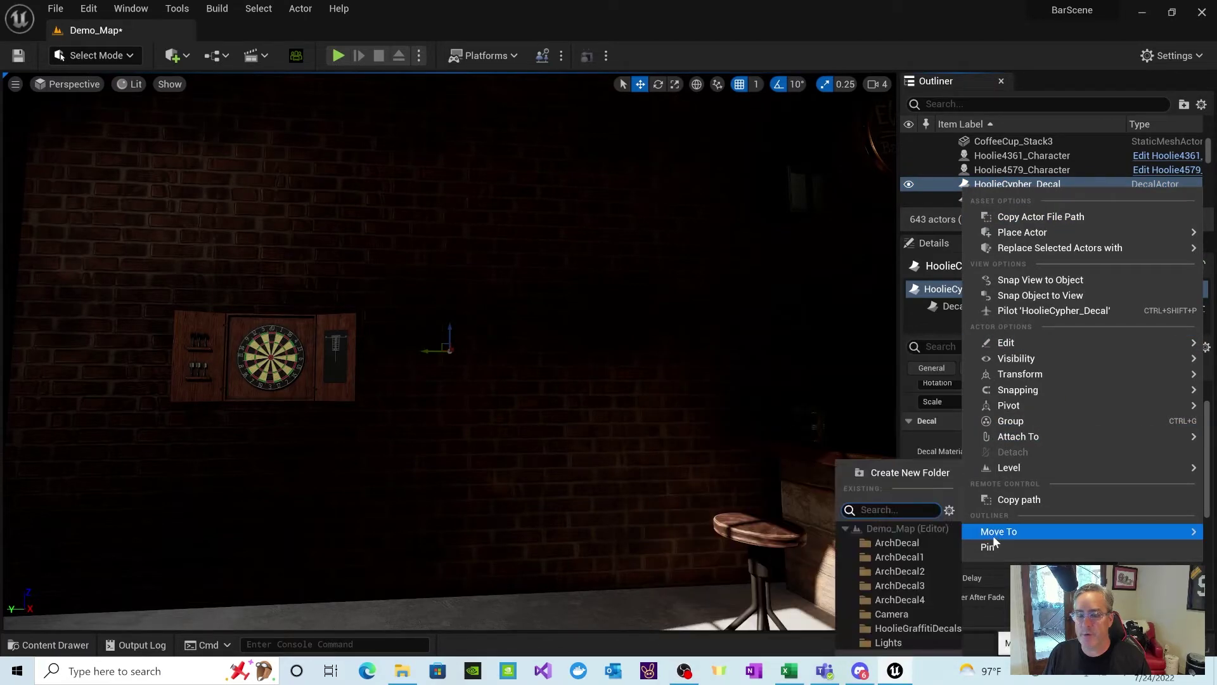
click(892, 628)
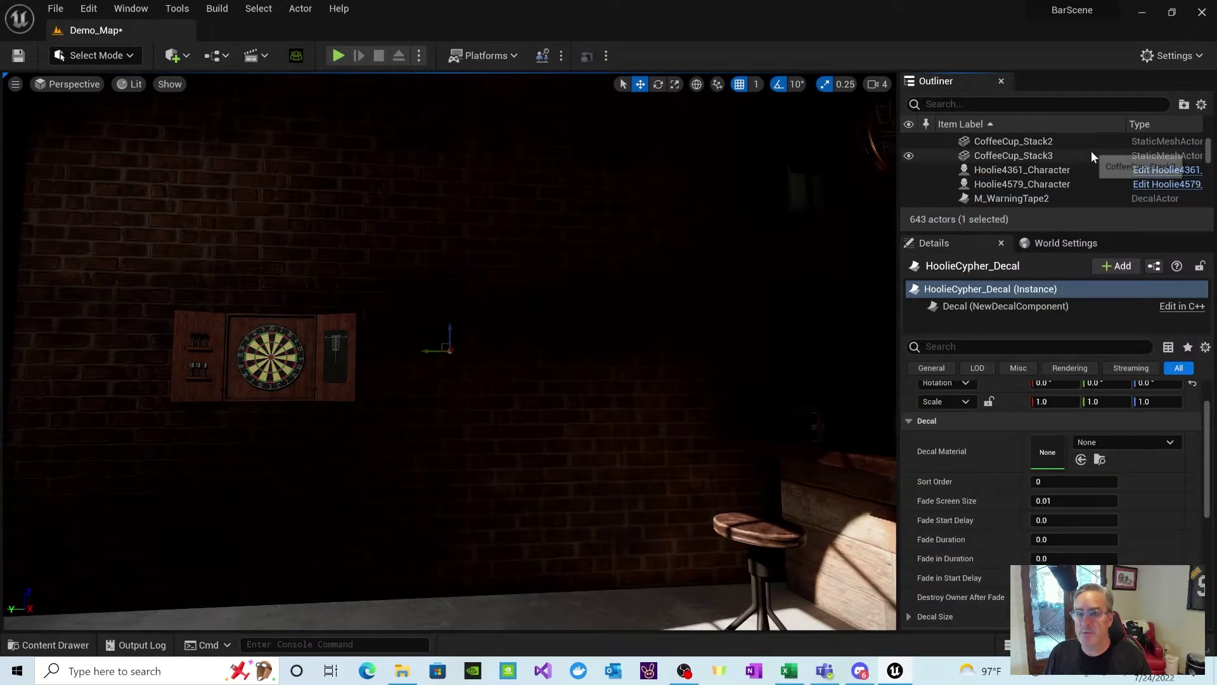
scroll(1089, 151, up, 10)
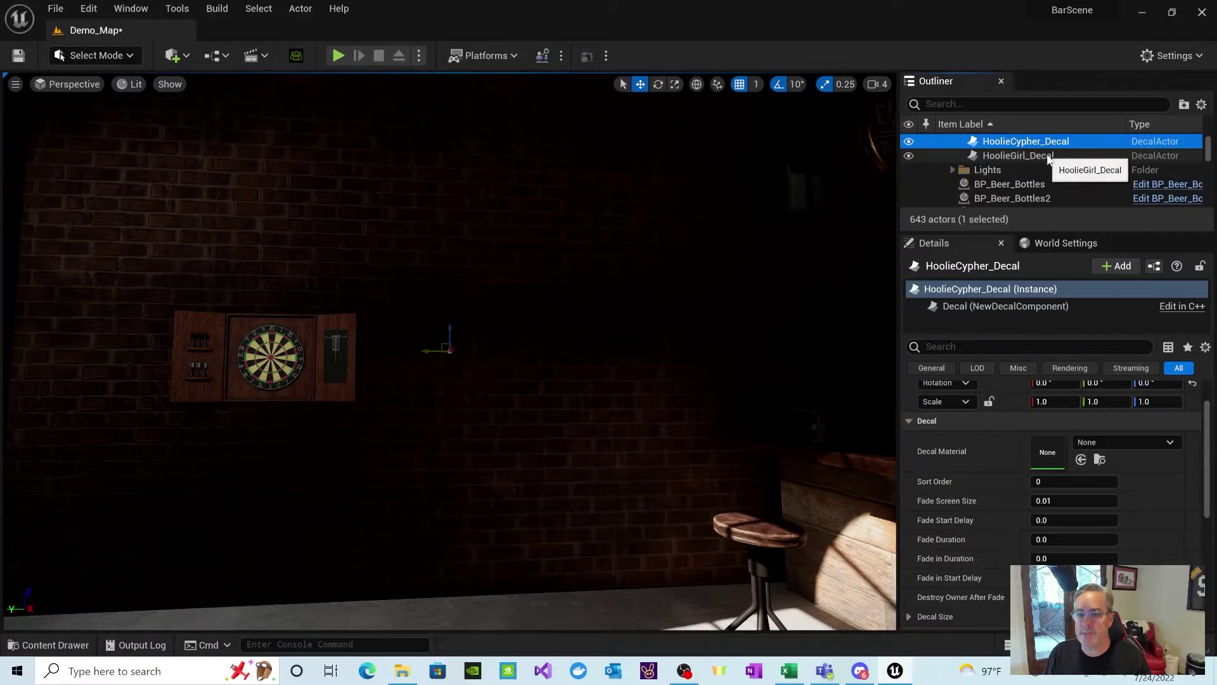
click(1089, 156)
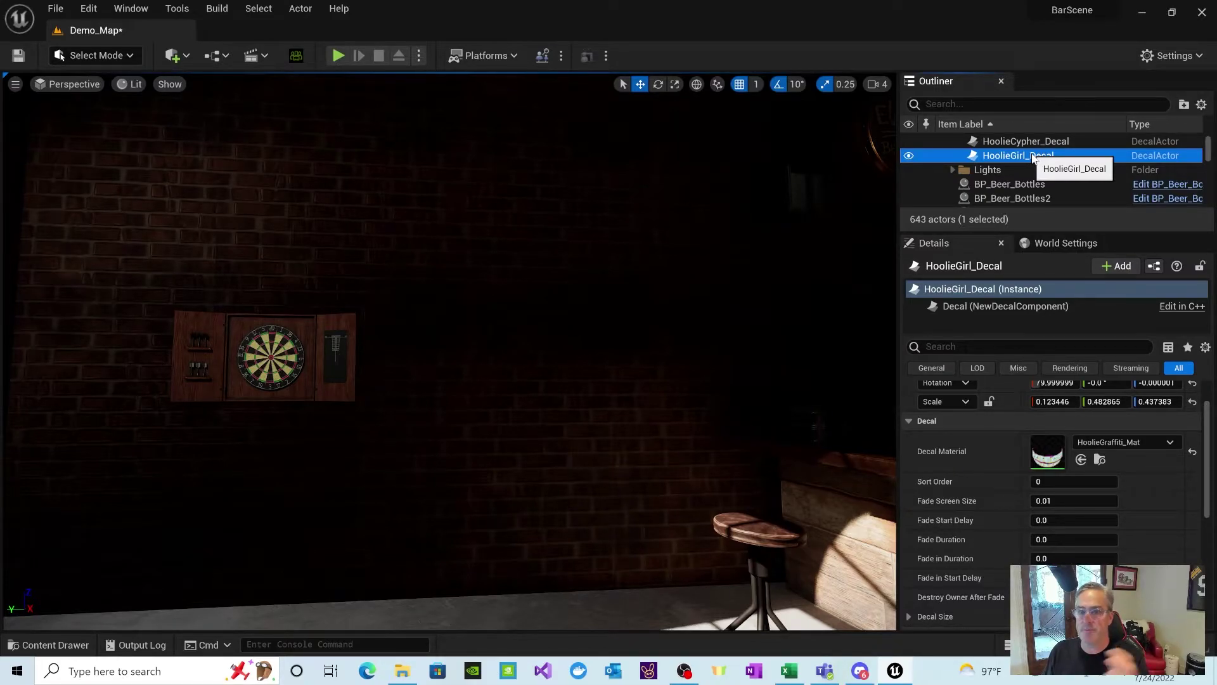
click(1029, 144)
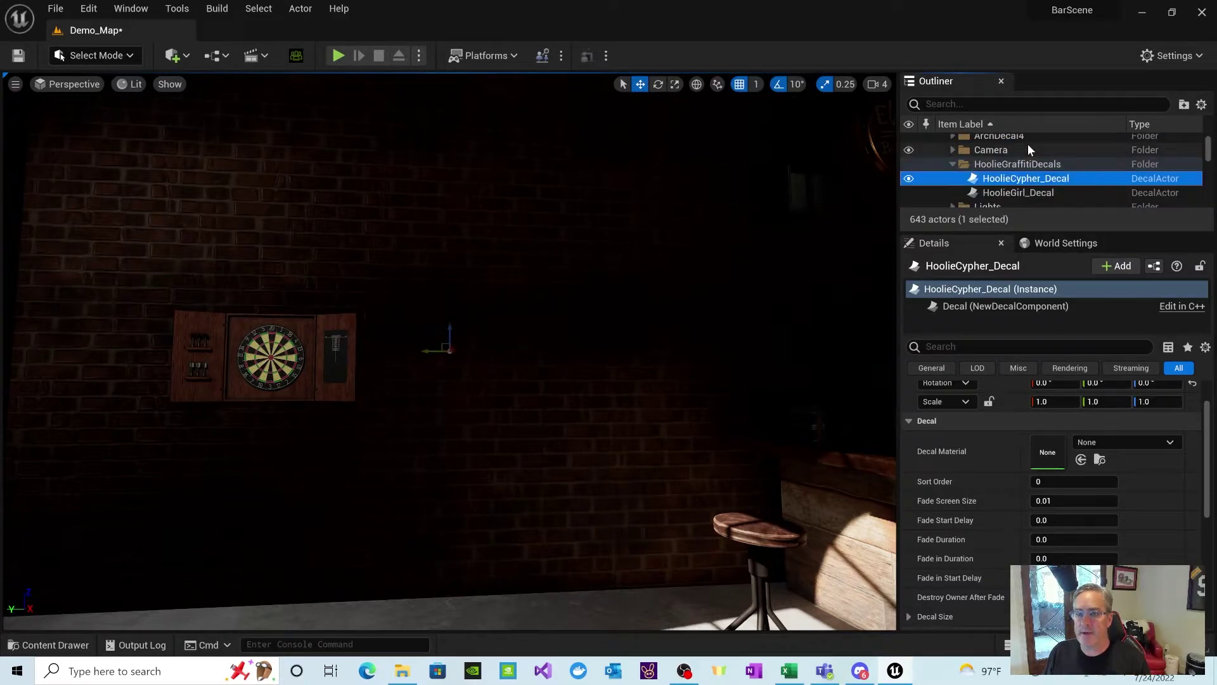
Assign CypherBuns_Mat as HoolieCypher_Decal's Decal Material, then Save All.
double_click(1009, 180)
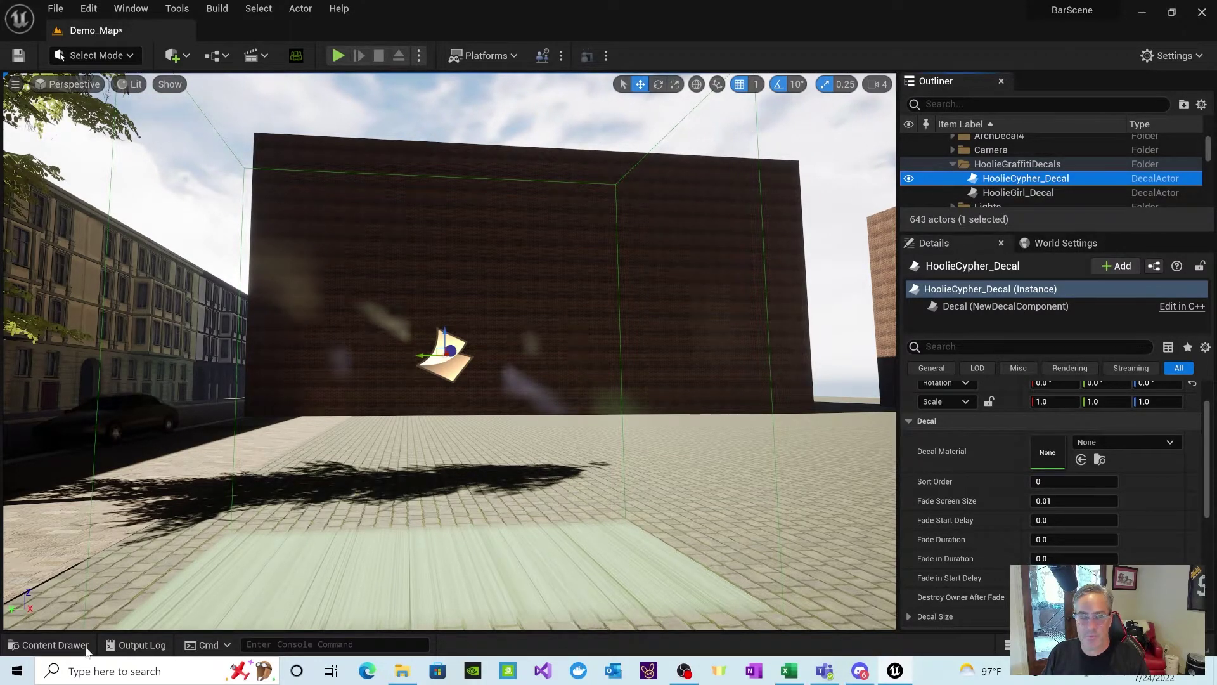
click(49, 645)
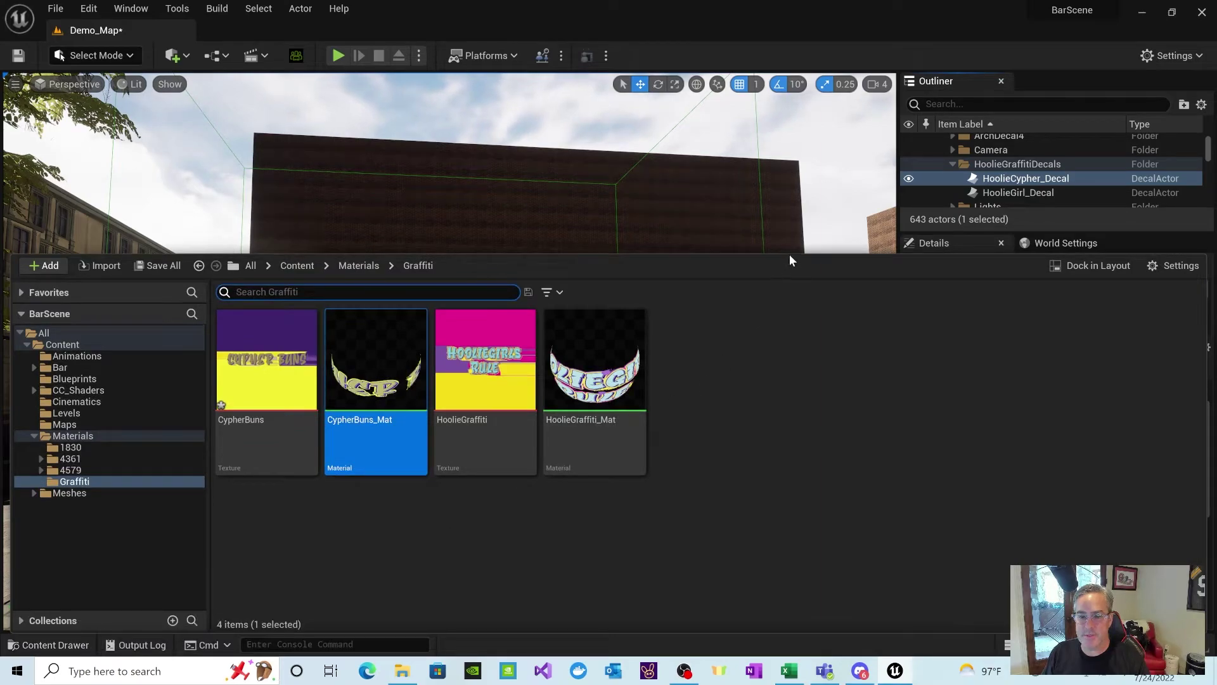
drag(789, 254, 768, 470)
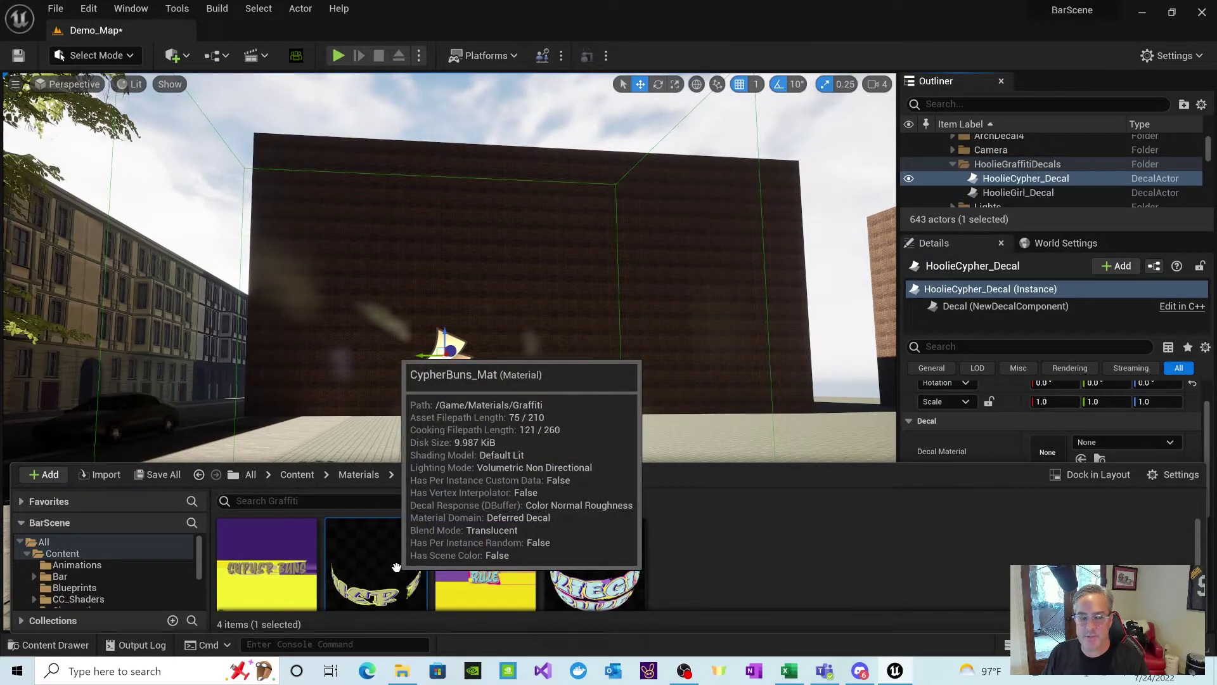
drag(397, 566, 1044, 443)
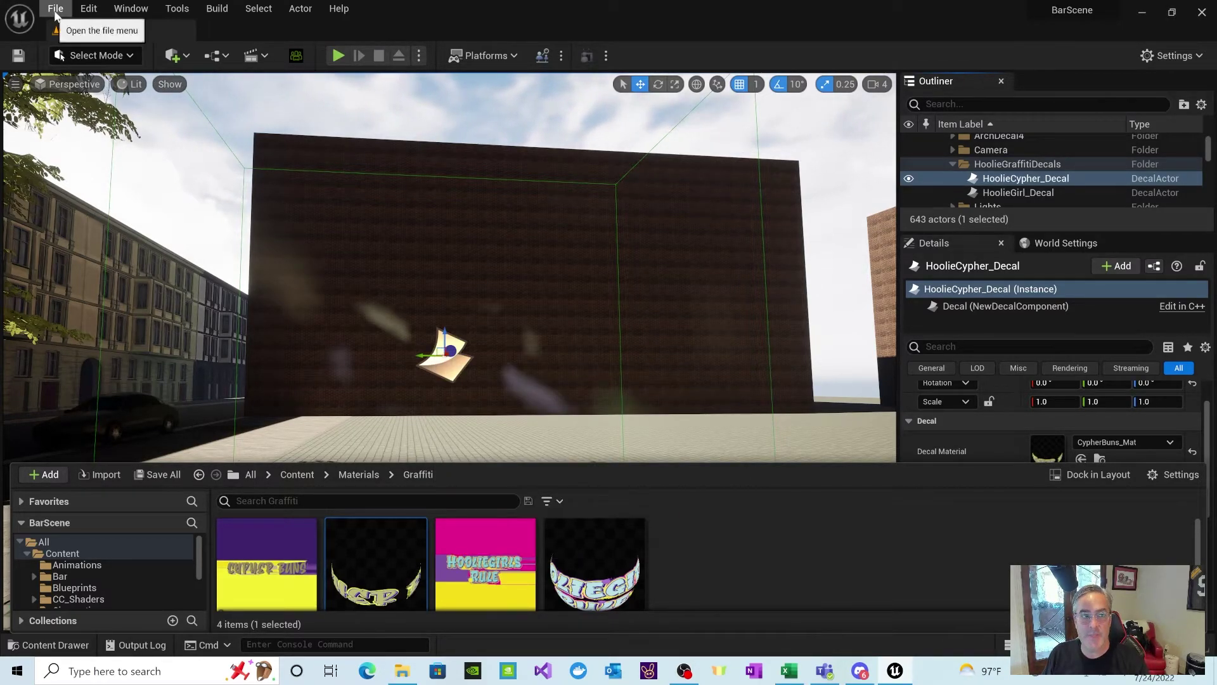
click(55, 8)
Save the level and all changed assets.
click(81, 172)
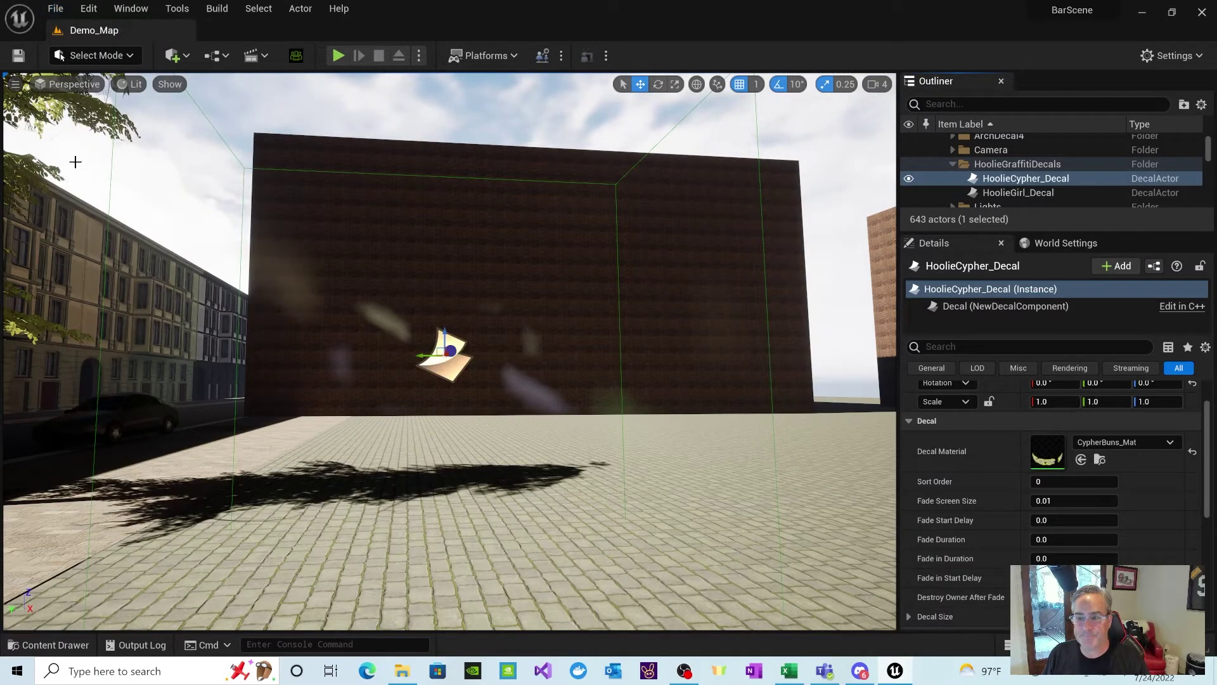
scroll(349, 276, up, 10)
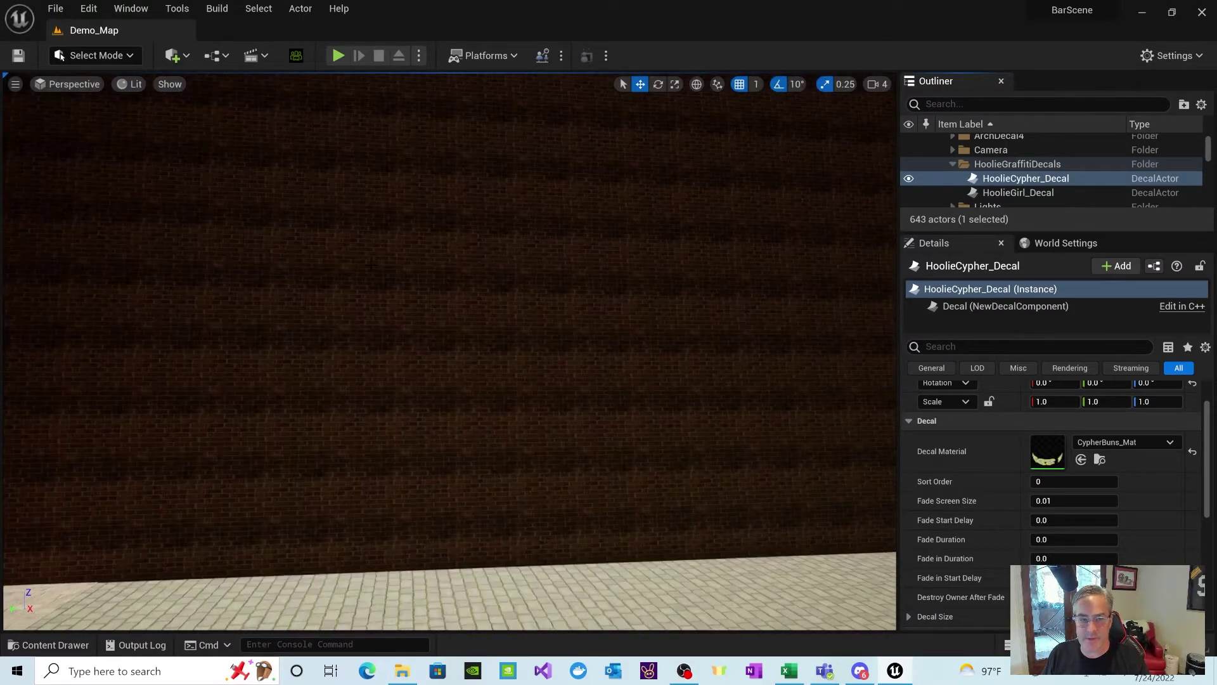
scroll(374, 263, up, 3)
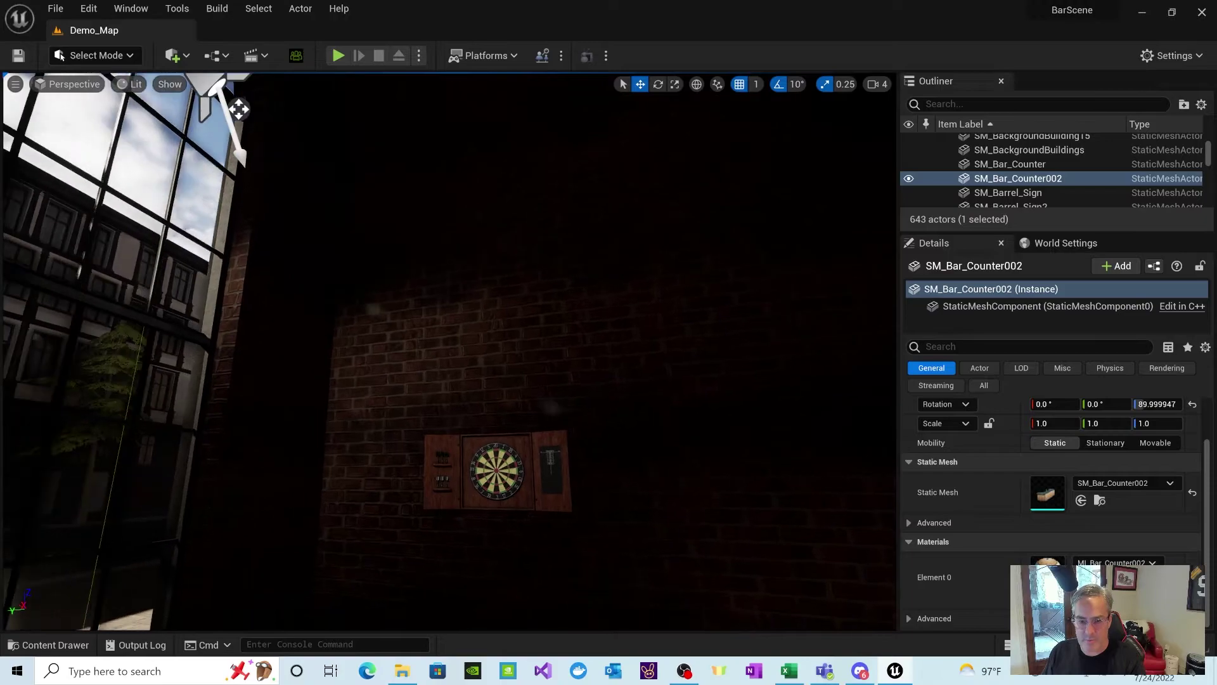
Select SM_DartBoard and copy its Location values (-1069.46, 285.07, 168.59).
right_drag(444, 349, 482, 349)
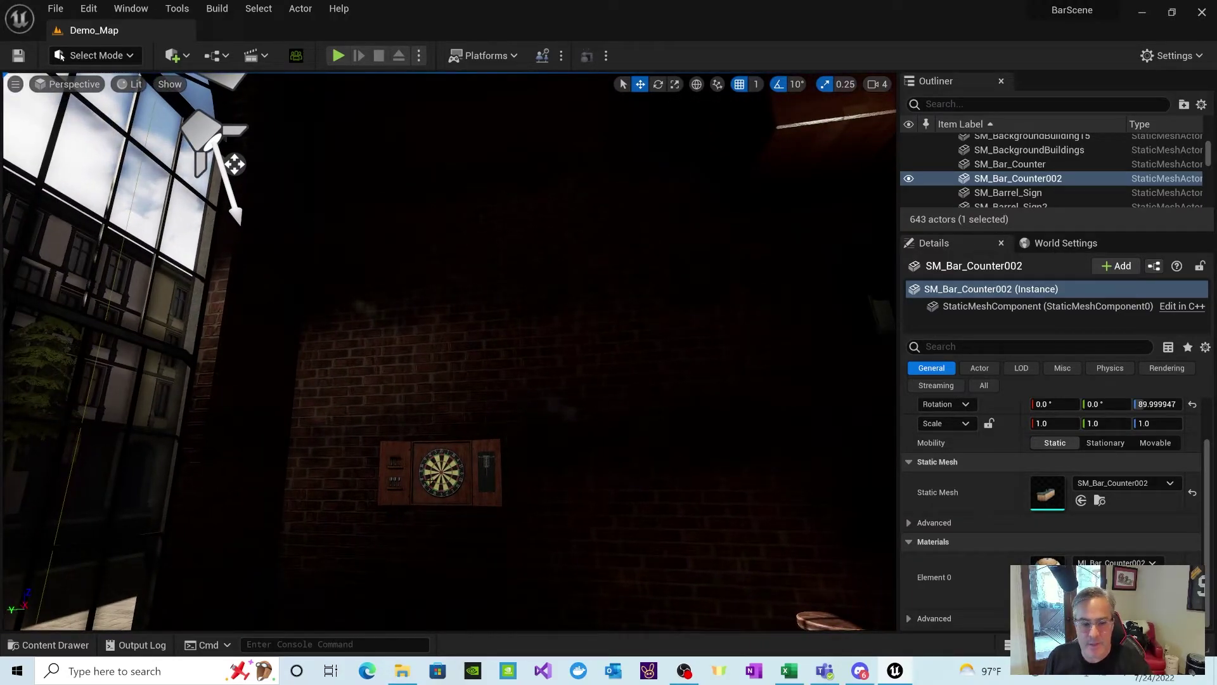
click(429, 480)
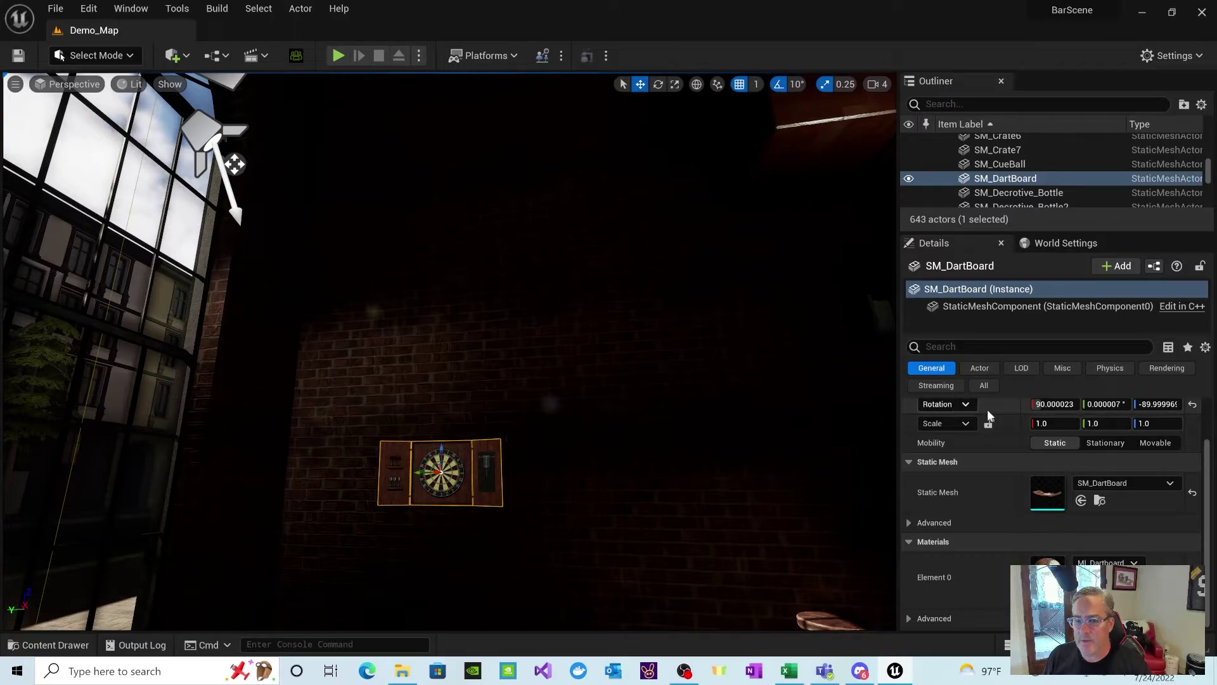
scroll(1000, 417, up, 2)
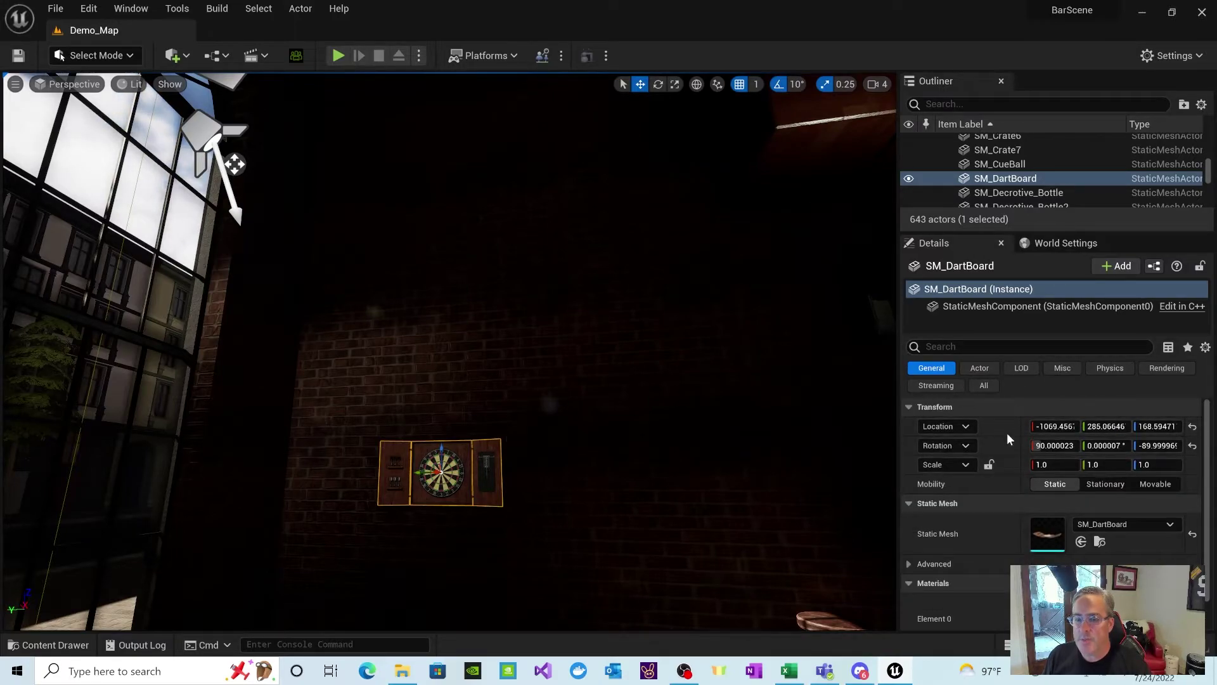
right_click(999, 424)
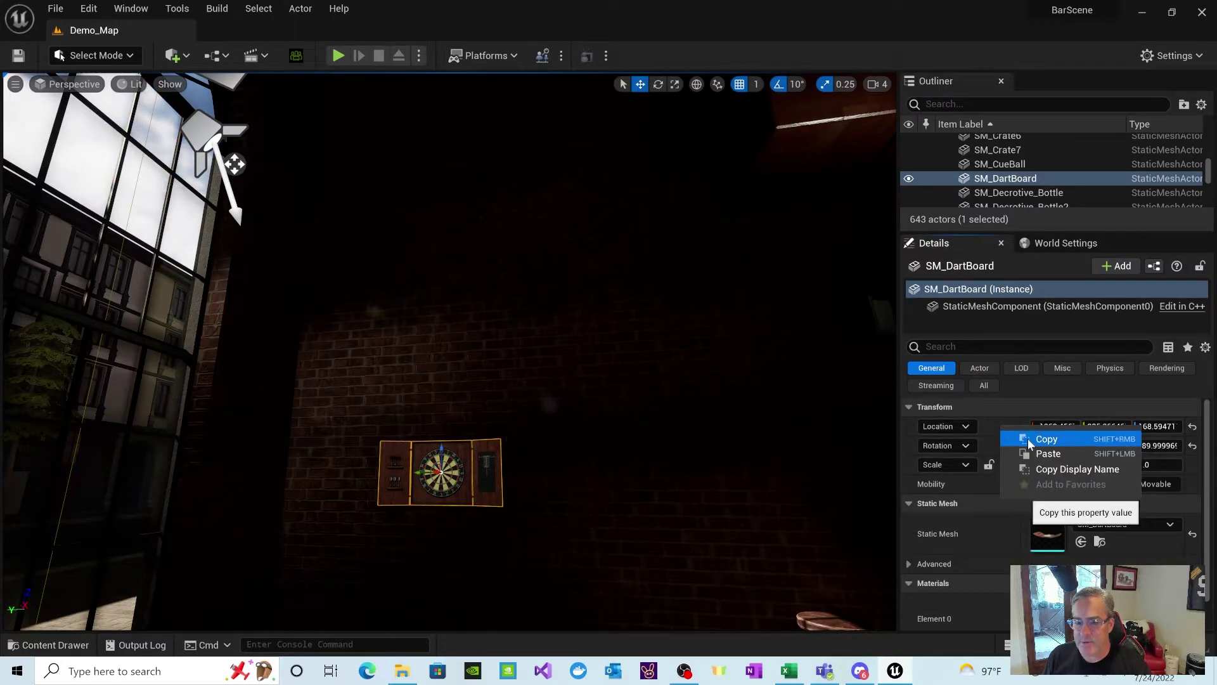
click(1029, 439)
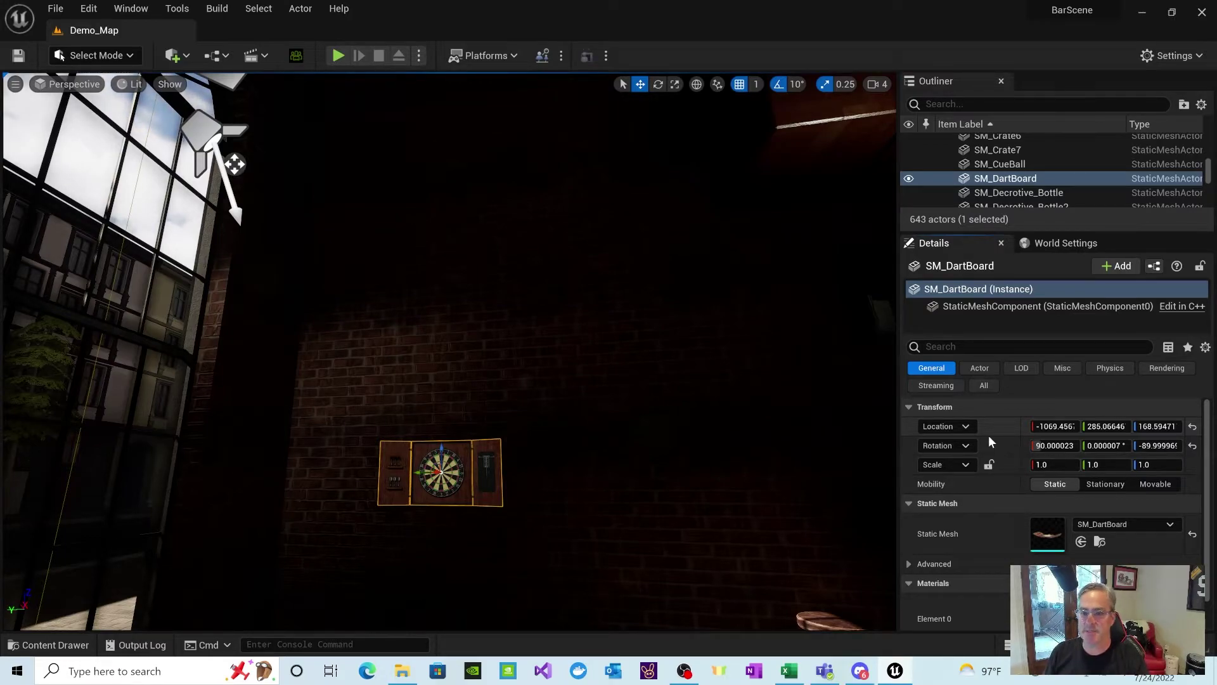
right_click(996, 420)
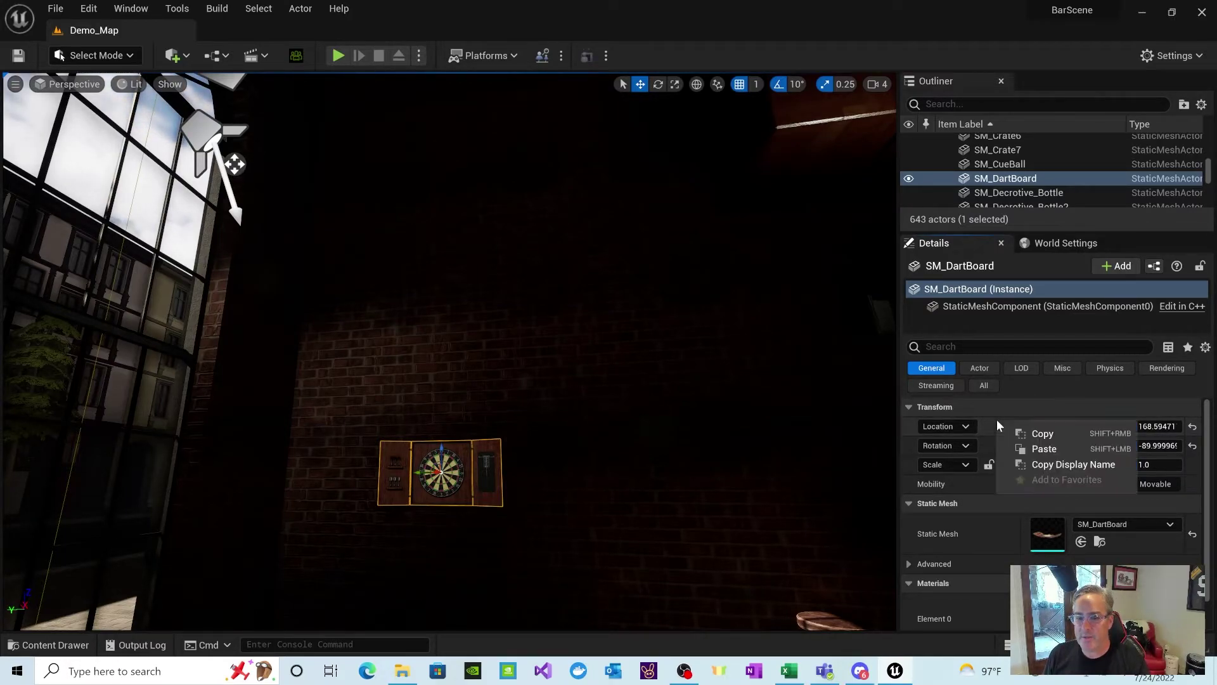
click(1026, 434)
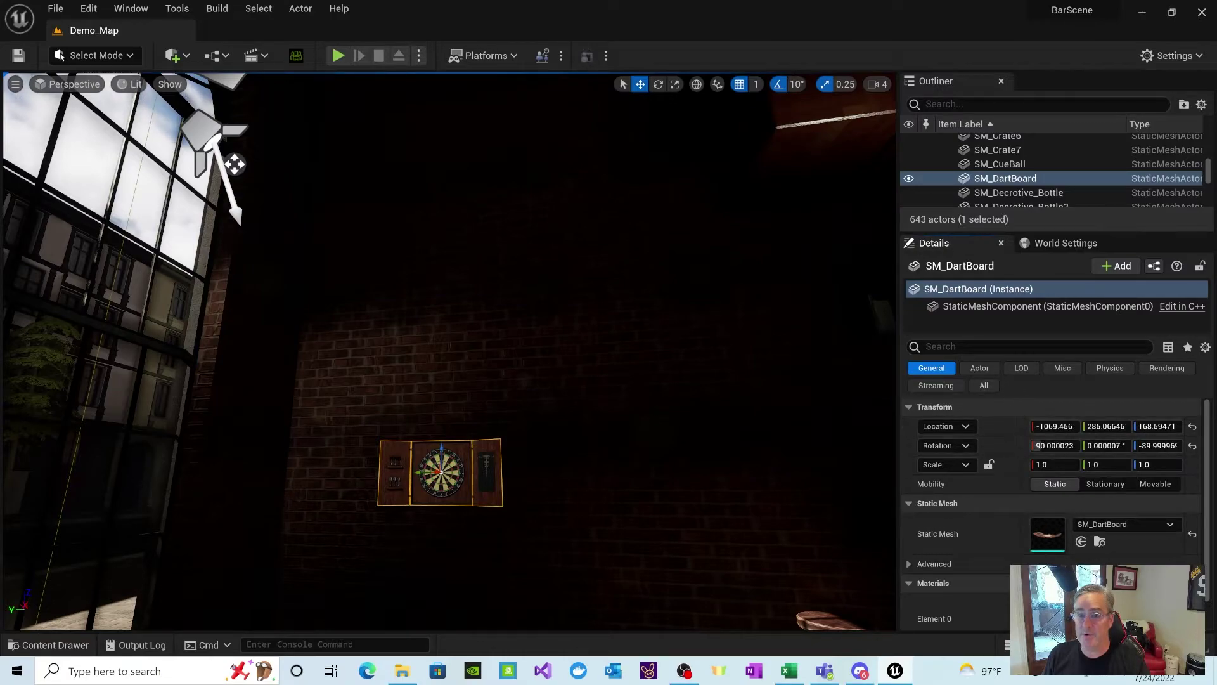
Select HoolieCypher_Decal in the Outliner and paste the dartboard's location into its Location.
scroll(1184, 167, up, 3)
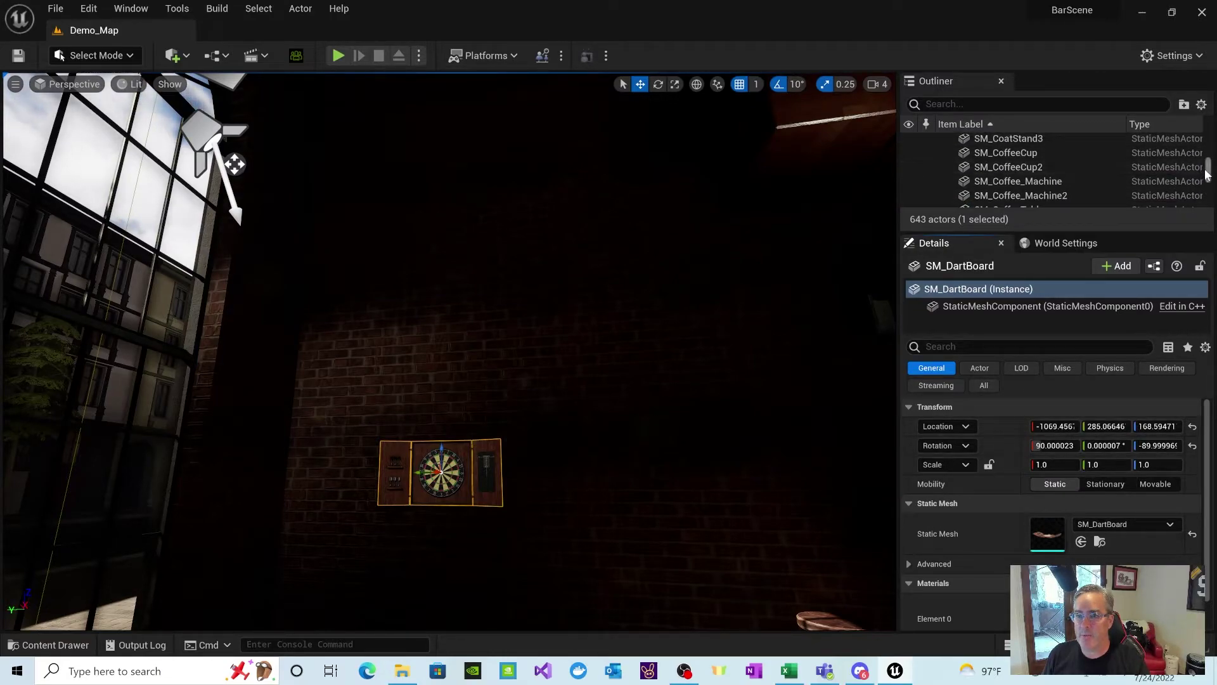
drag(1206, 170, 1207, 146)
scroll(1103, 174, down, 3)
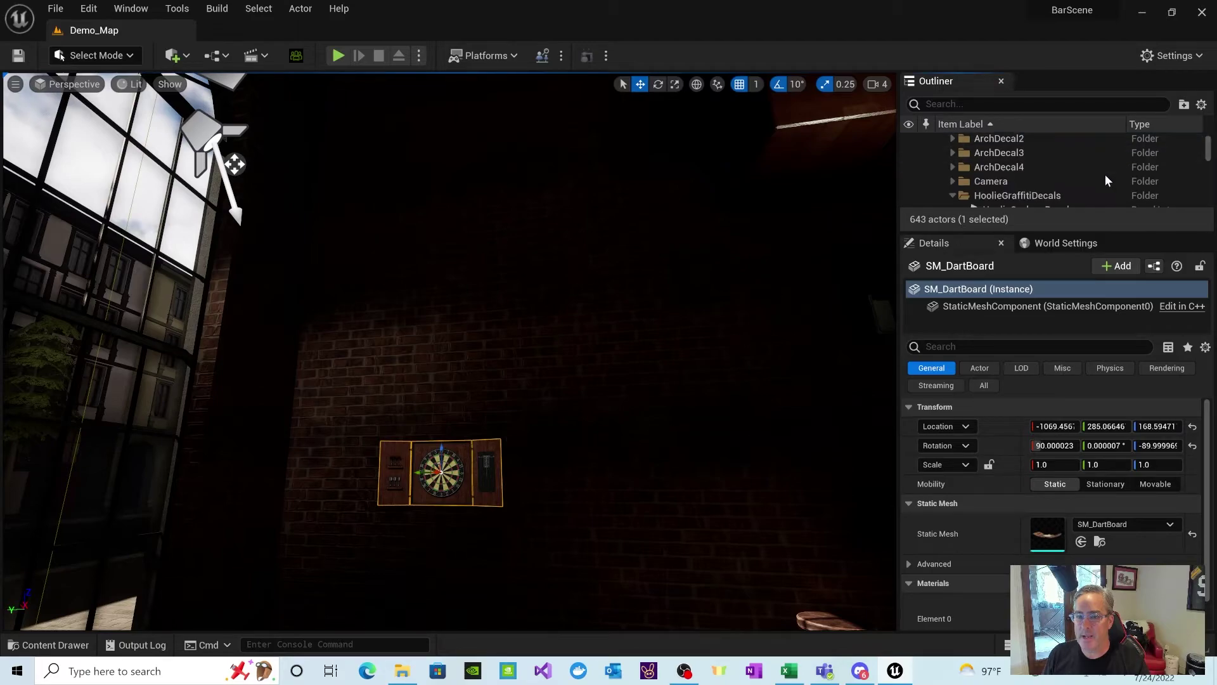
click(1056, 189)
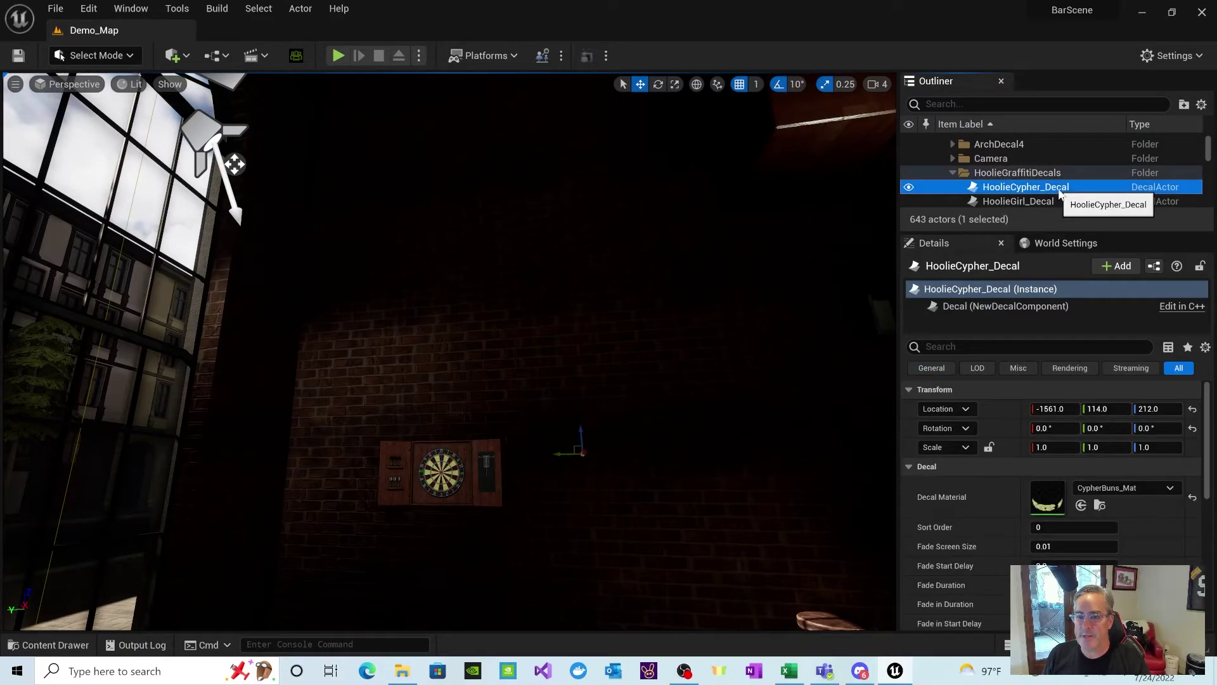
double_click(978, 190)
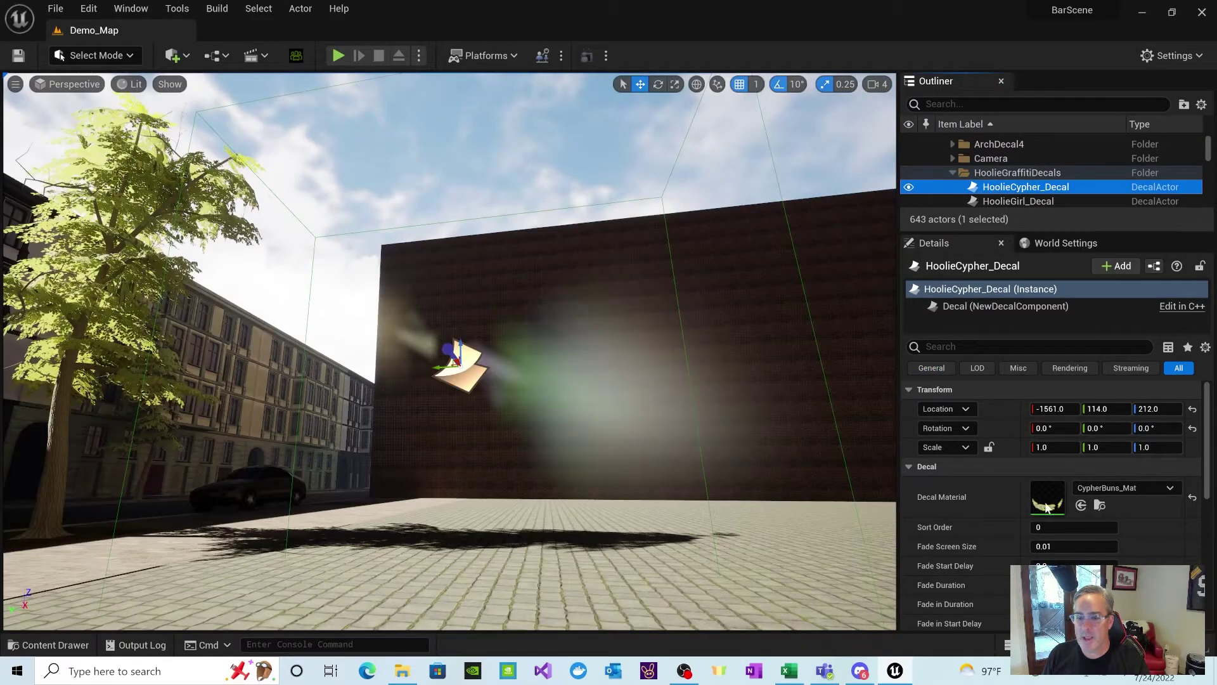
right_click(1002, 407)
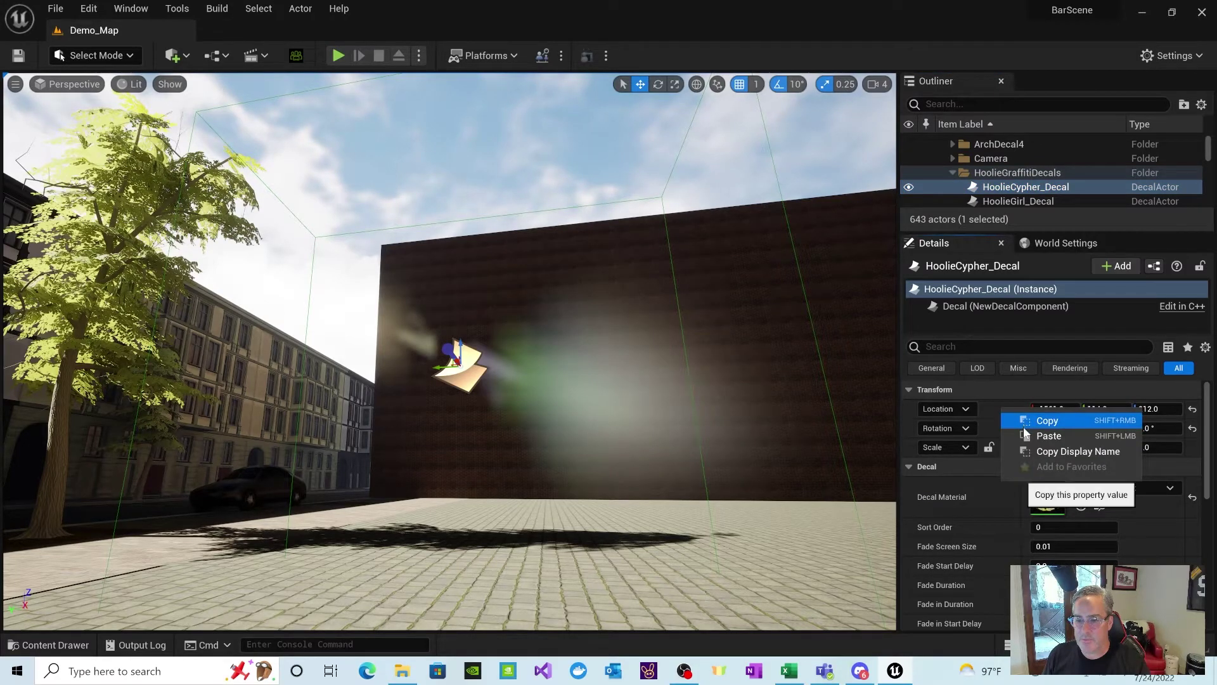
click(1043, 436)
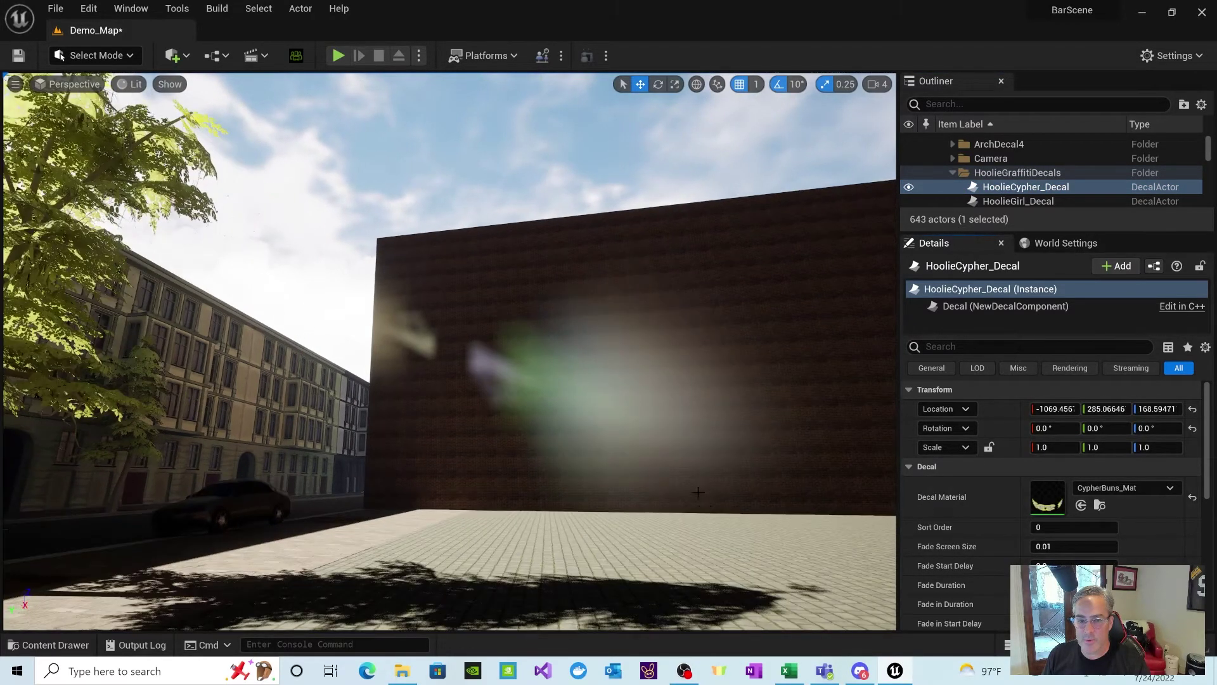
Turn the view to face the brick wall and focus it on the graffiti decal.
scroll(700, 477, up, 5)
scroll(714, 456, up, 8)
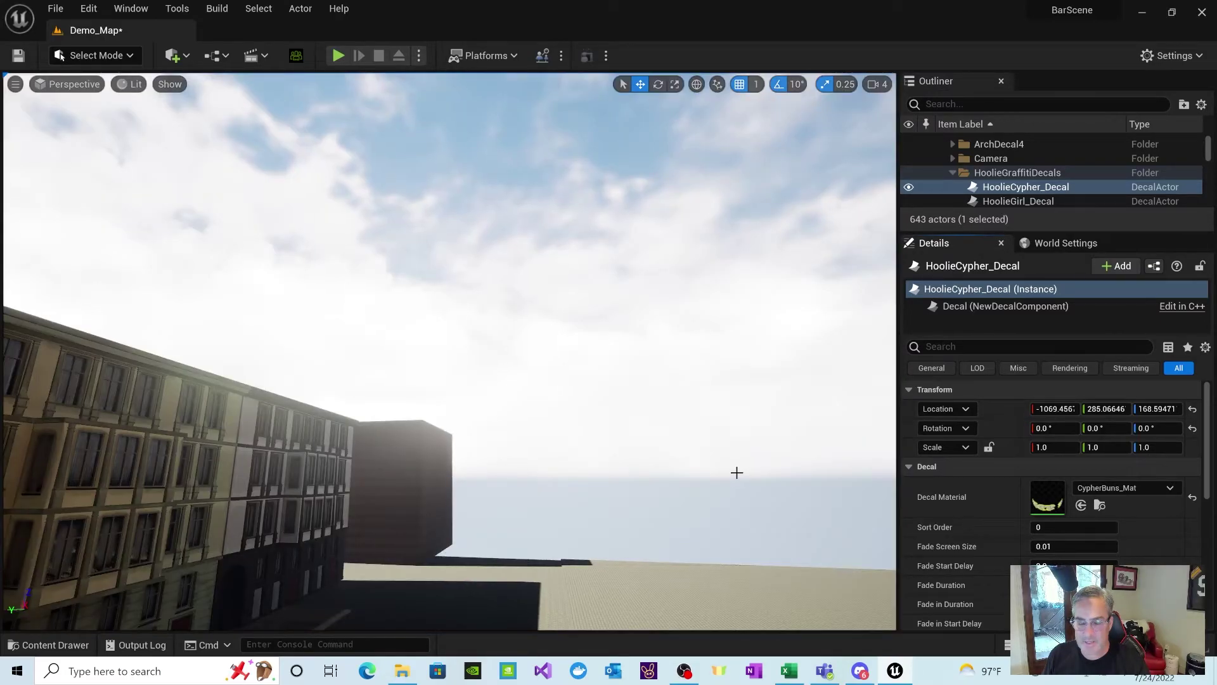
right_drag(738, 473, 738, 473)
right_drag(578, 523, 578, 523)
scroll(578, 523, down, 6)
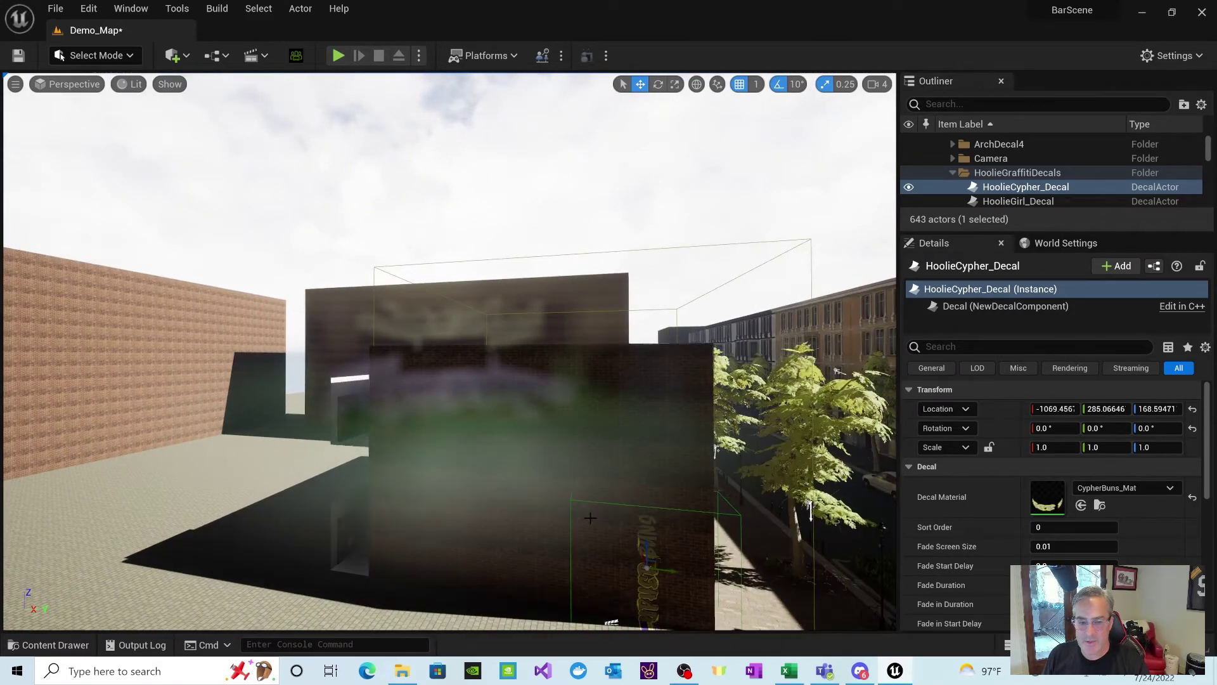
scroll(610, 499, down, 5)
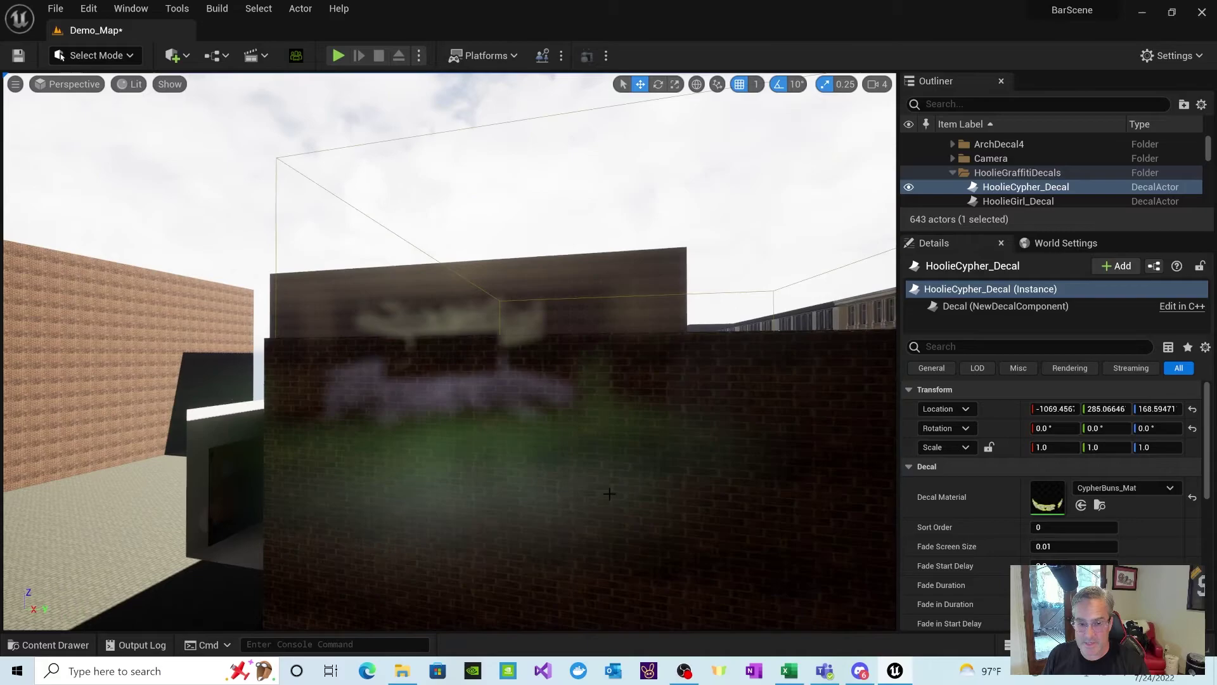
right_drag(609, 499, 609, 500)
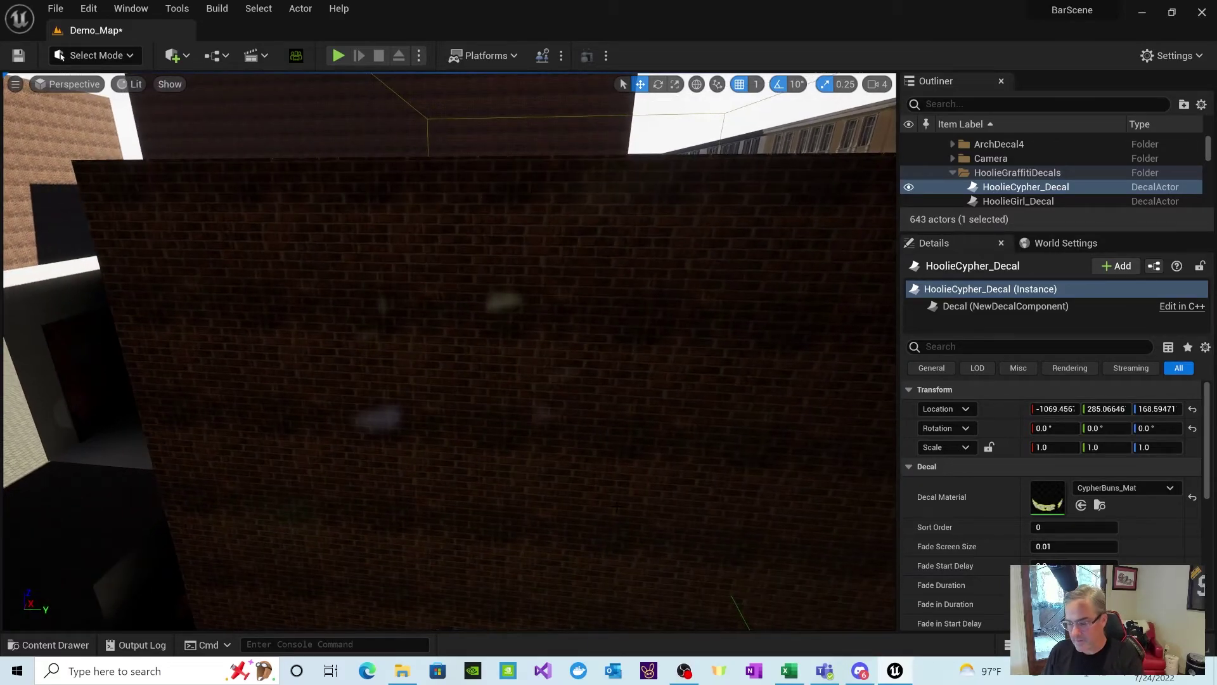
key(f)
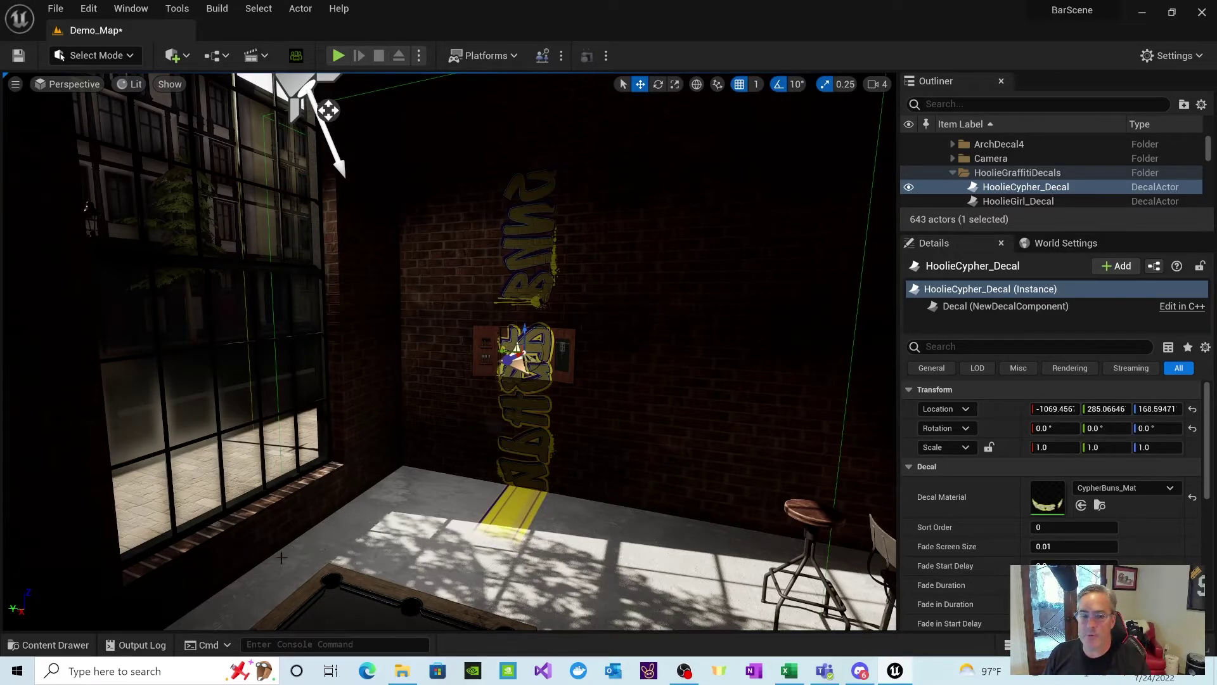
Rotate HoolieCypher_Decal to roughly 90, 0, -180 so the CypherBuns lettering runs horizontally.
scroll(556, 526, up, 3)
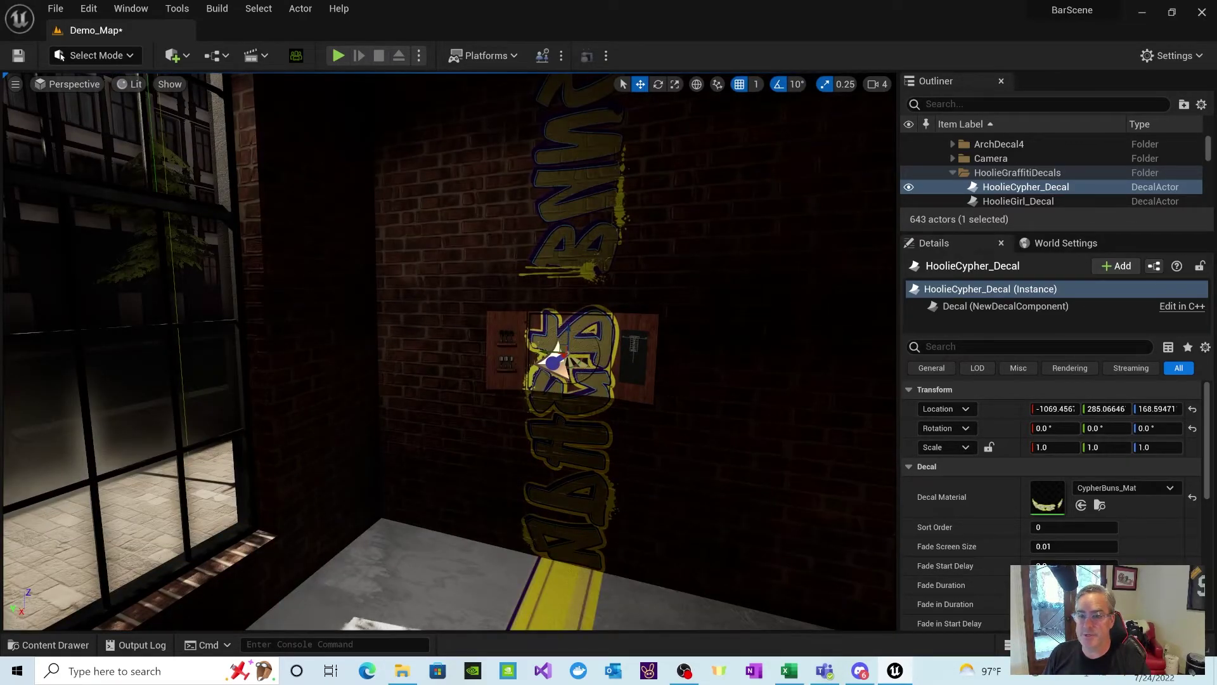
scroll(896, 418, down, 2)
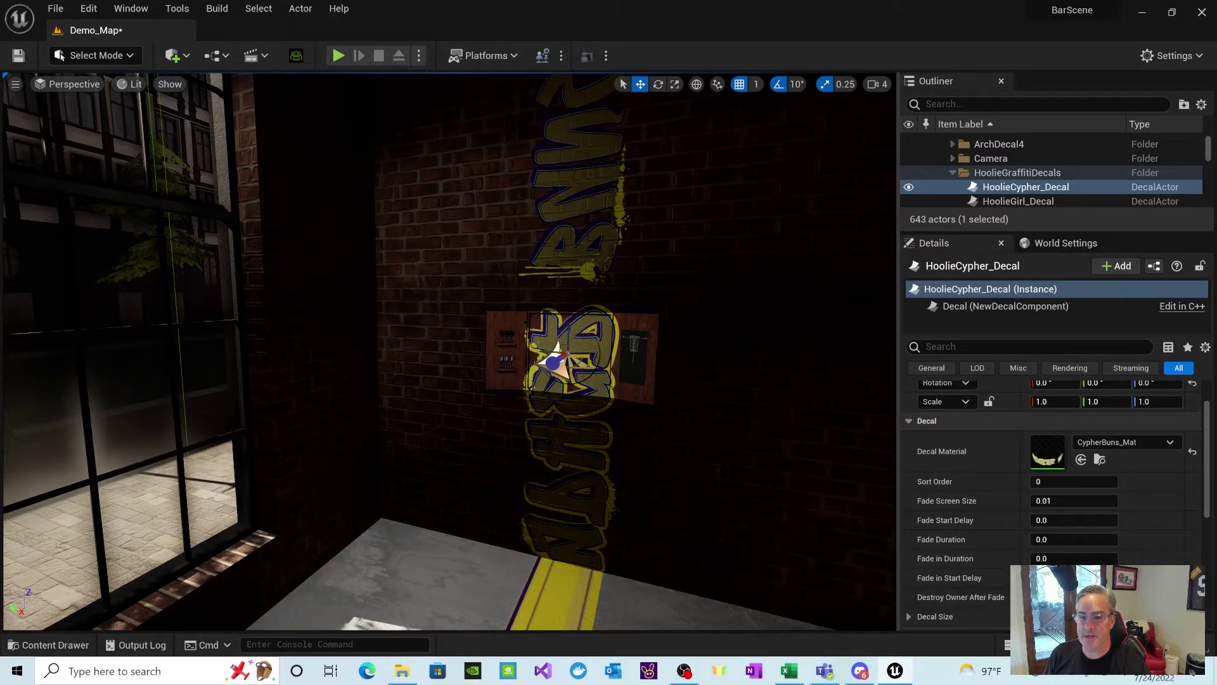
scroll(29, 184, down, 2)
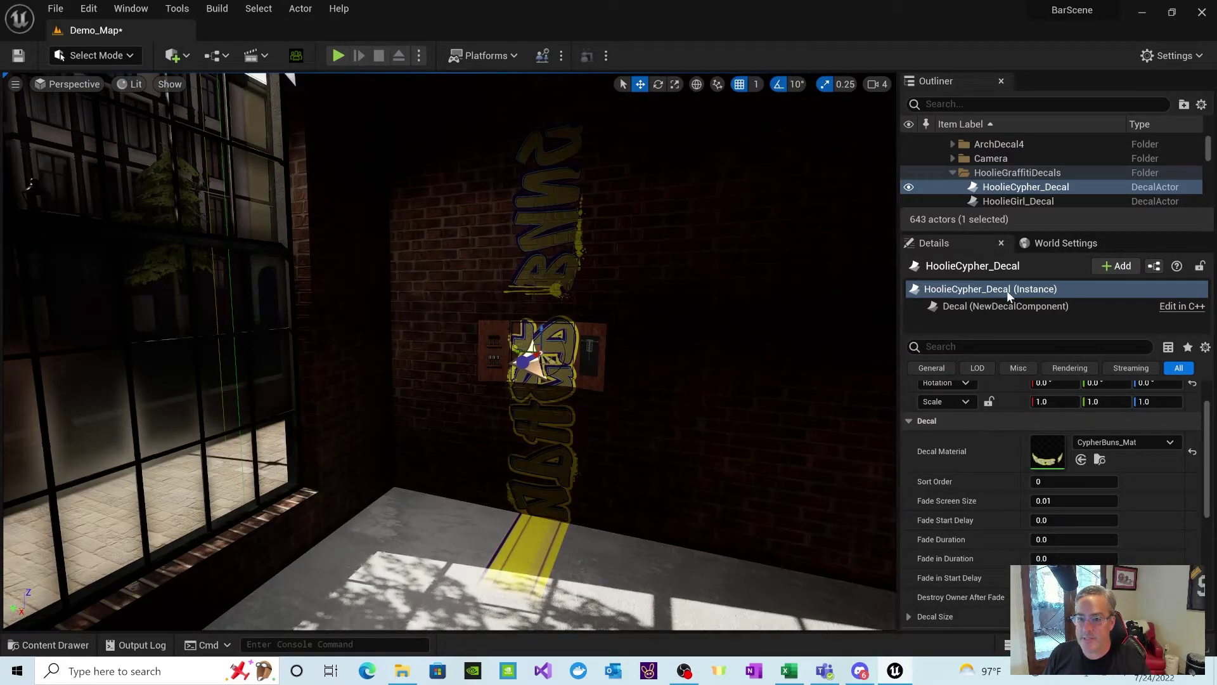
click(1008, 290)
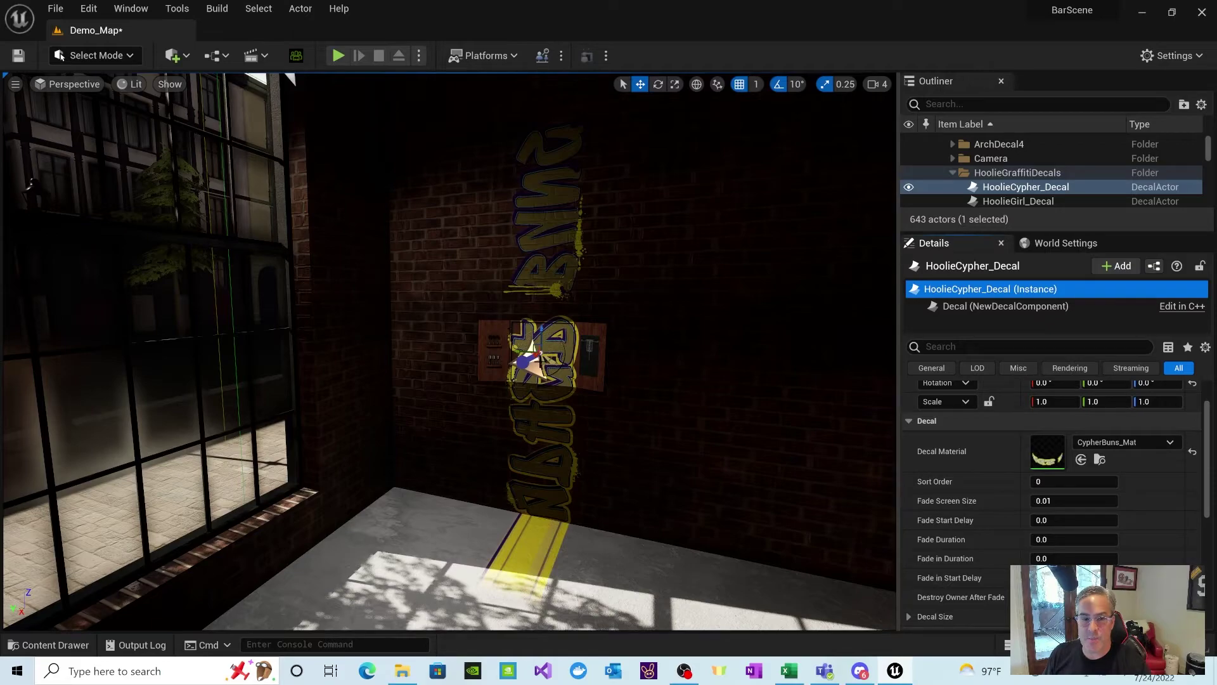
click(659, 85)
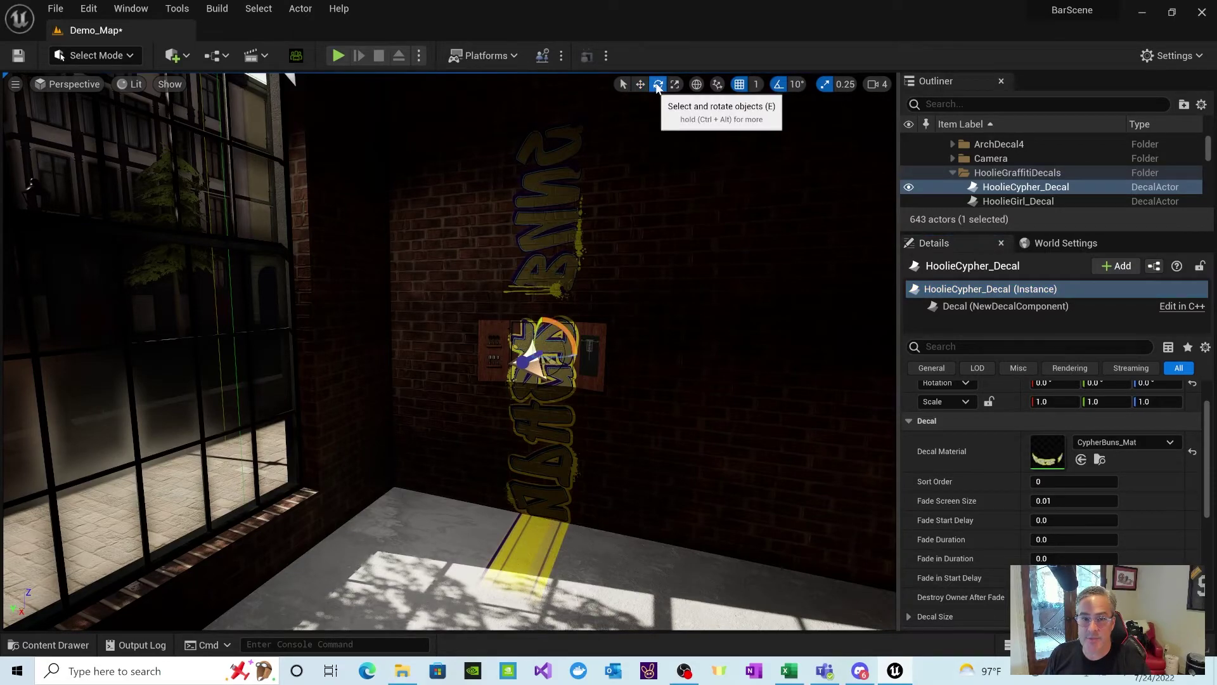
drag(563, 330, 503, 357)
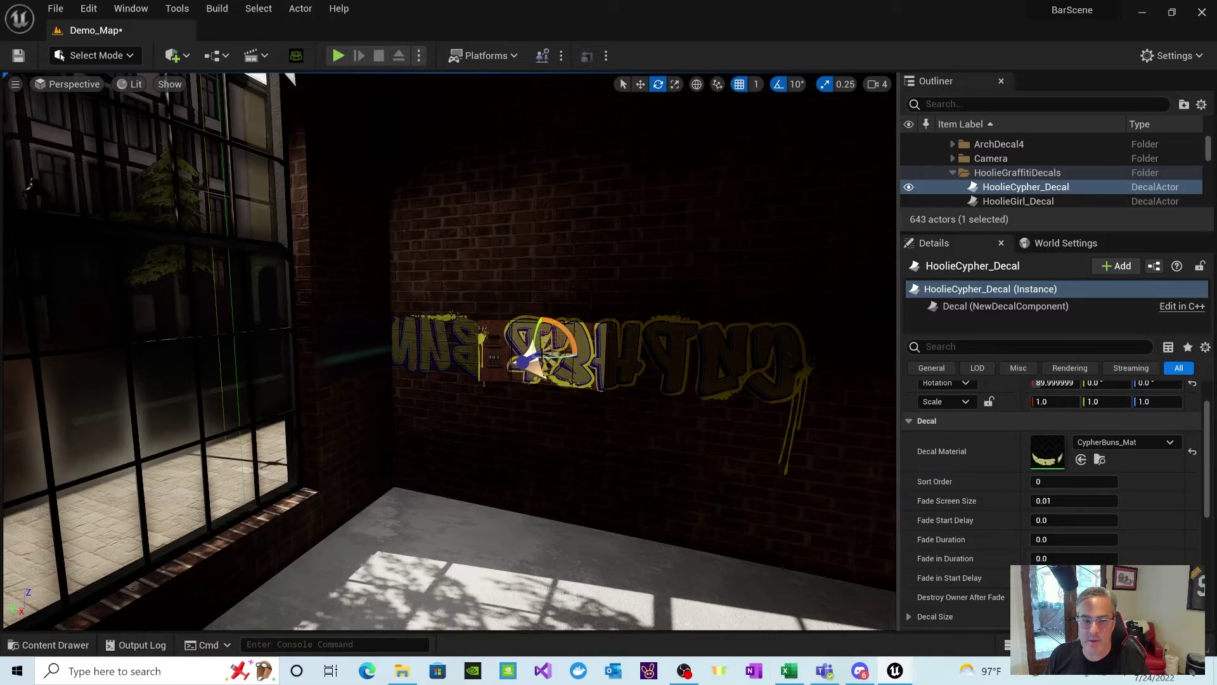
drag(543, 357, 530, 353)
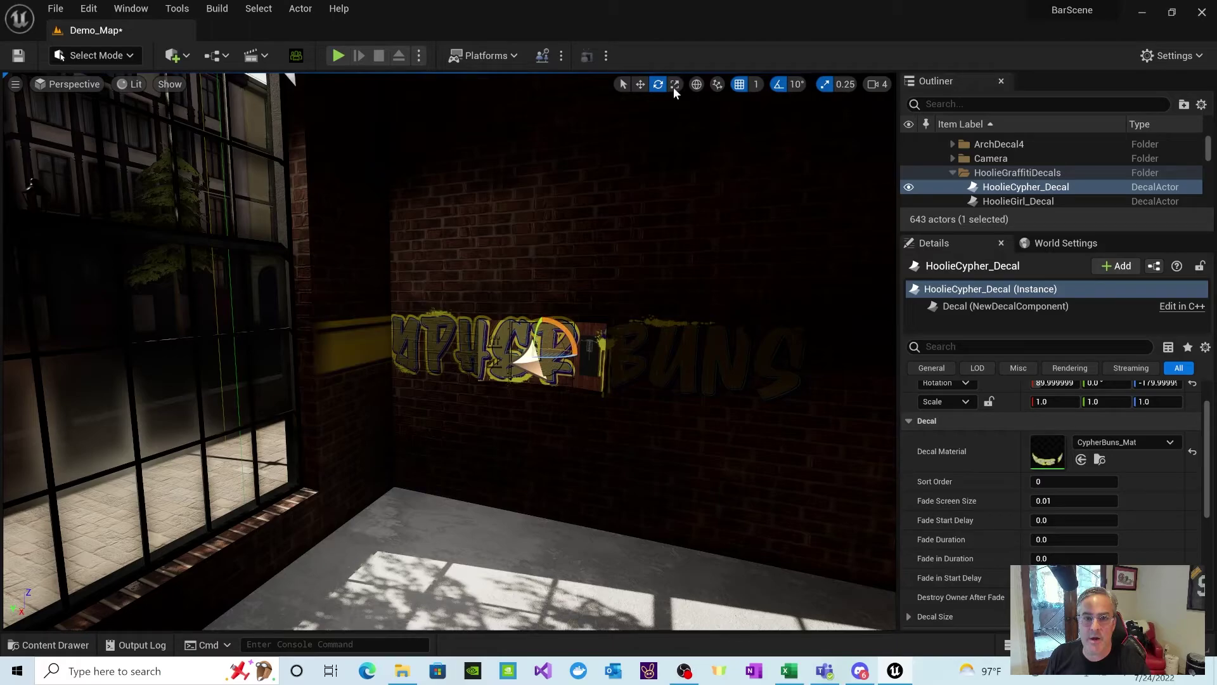
Slide the decal right, scale it to about 1.0, 0.65, 0.79, and place it beside the dartboard.
click(640, 83)
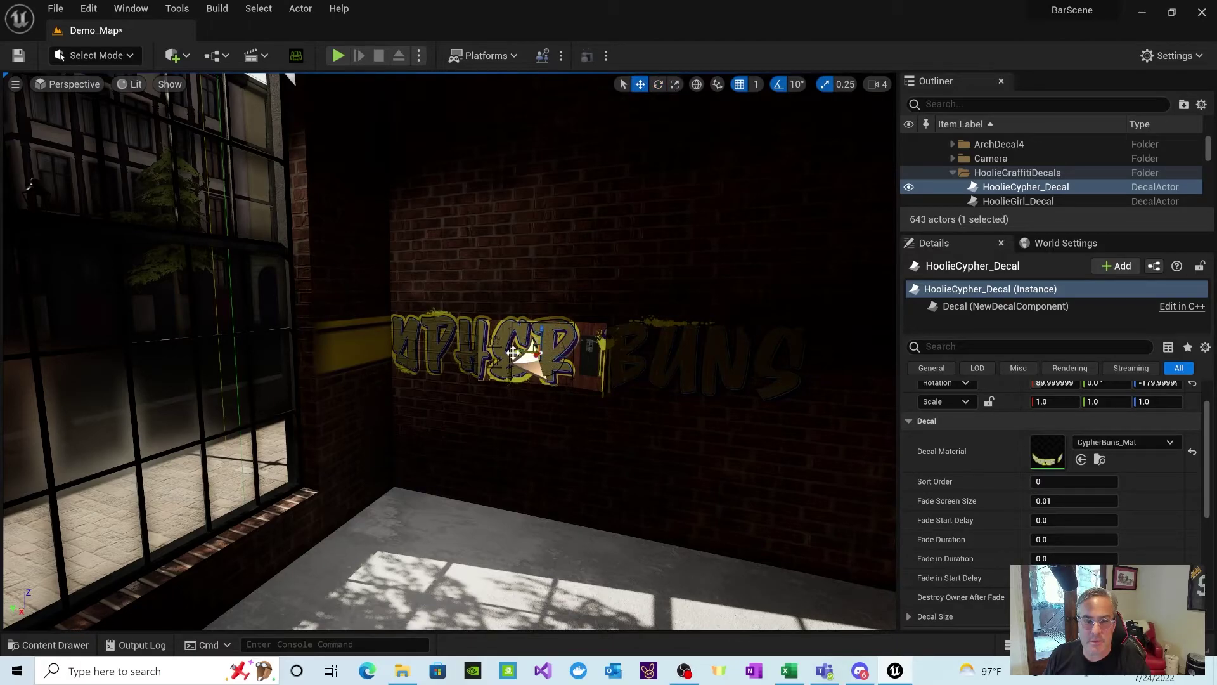
drag(513, 353, 719, 402)
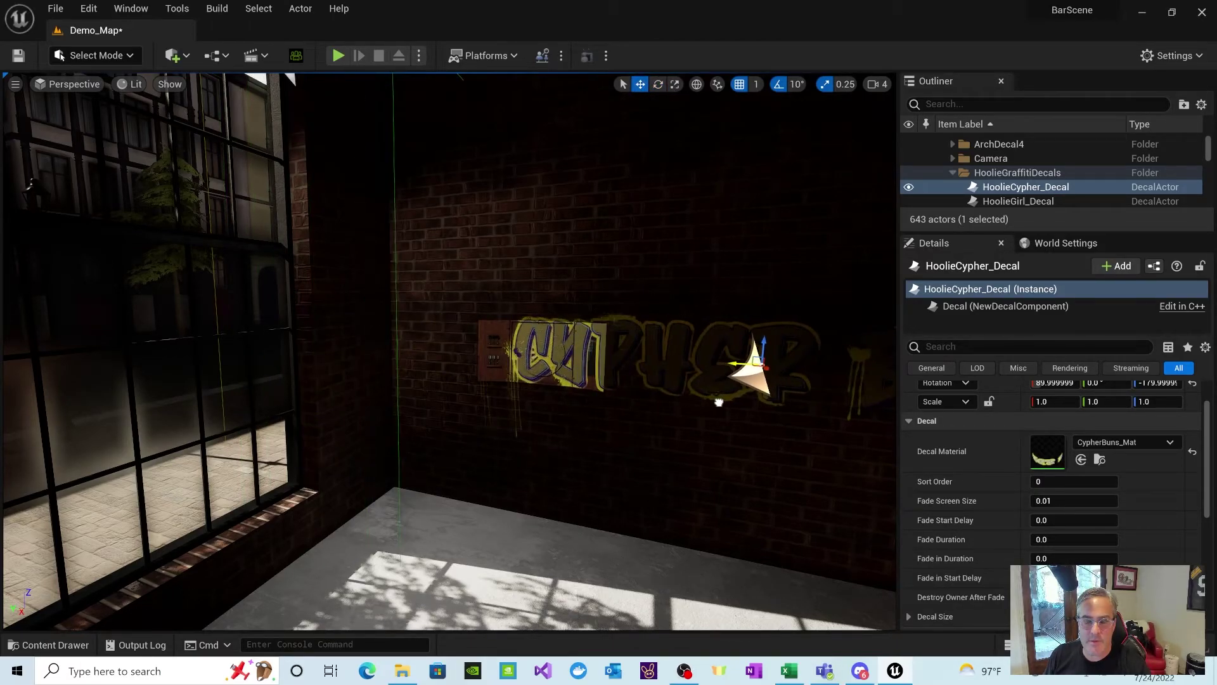
scroll(719, 402, down, 10)
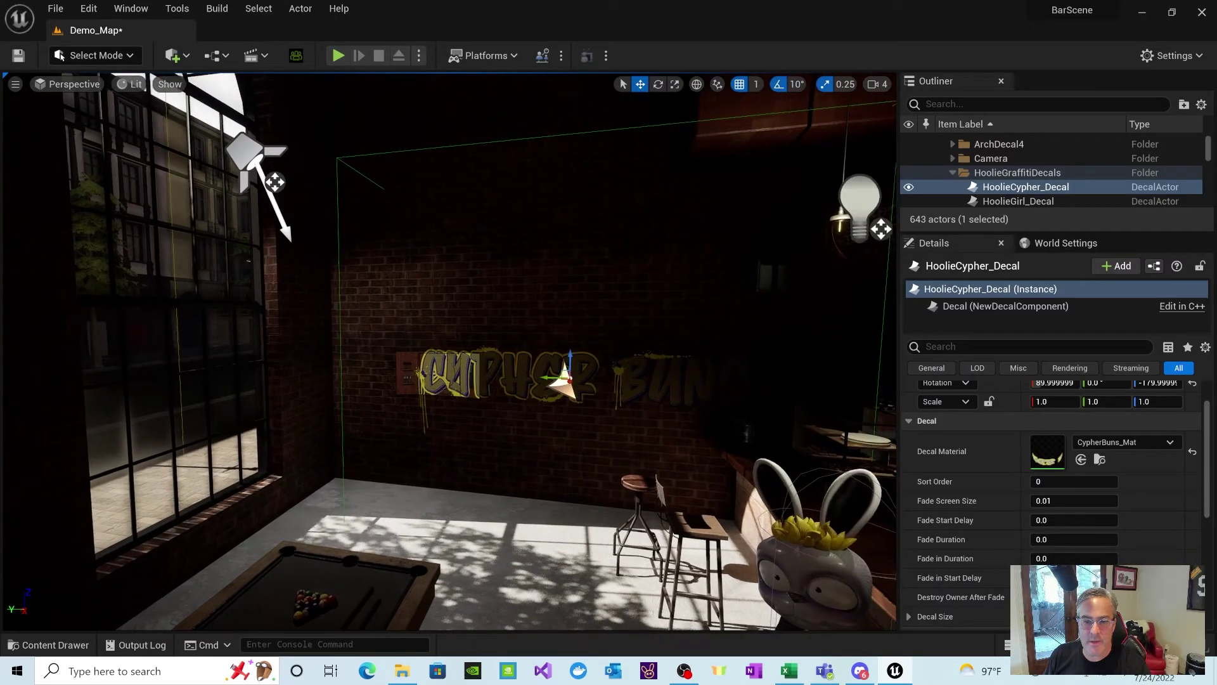
scroll(449, 352, up, 6)
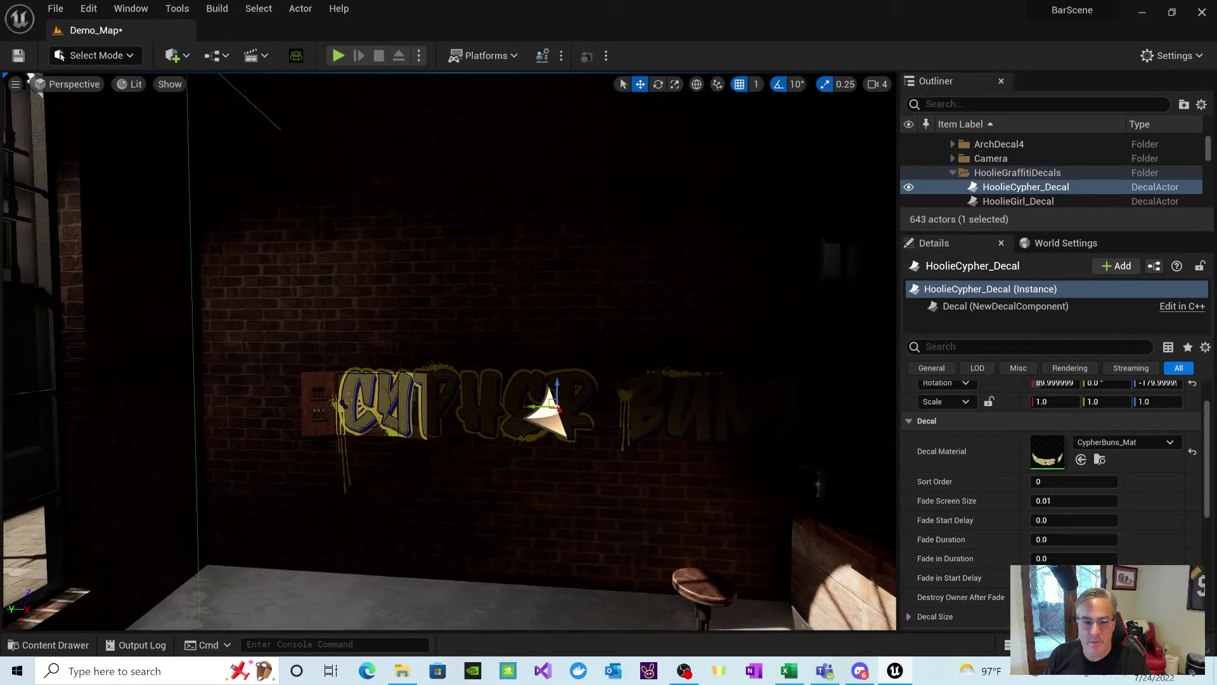
click(674, 85)
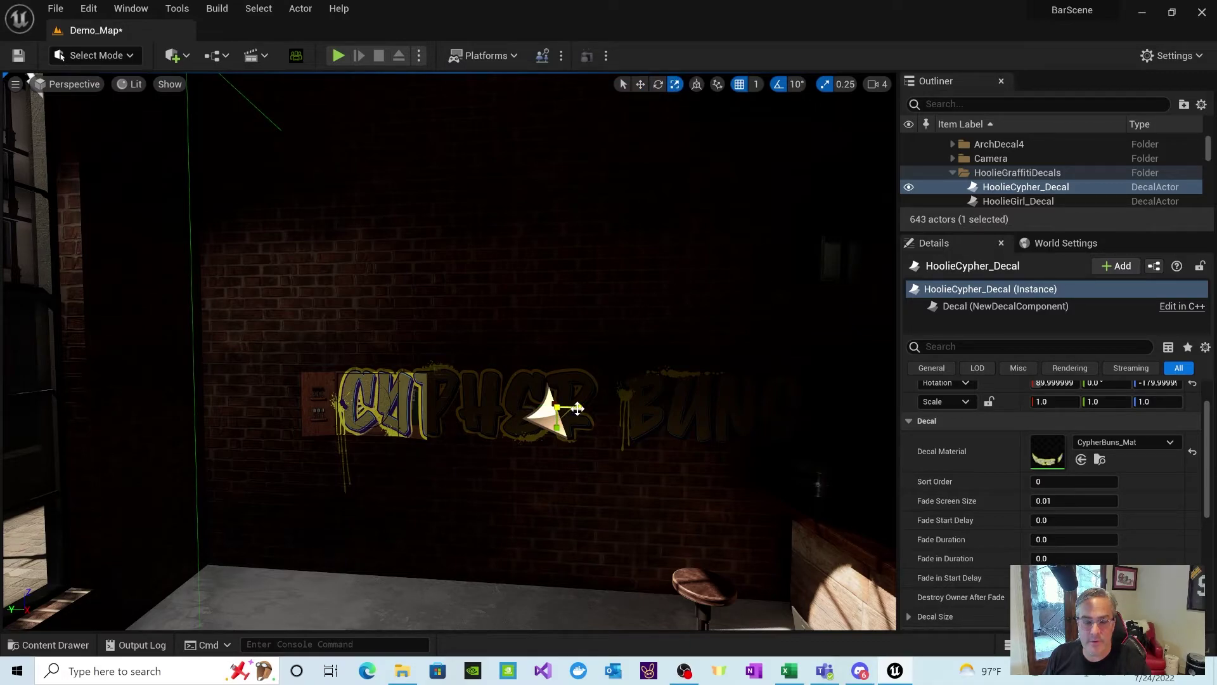
mouse_move(579, 407)
mouse_down()
mouse_move(559, 419)
mouse_move(564, 406)
mouse_up()
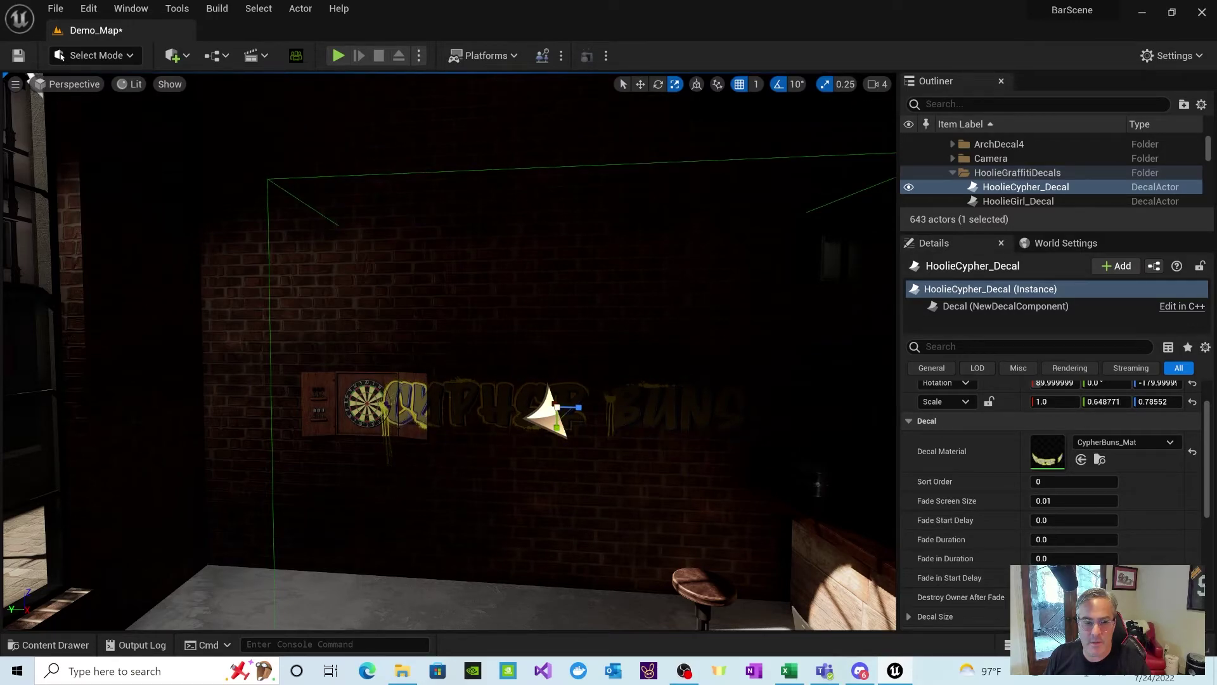
click(637, 87)
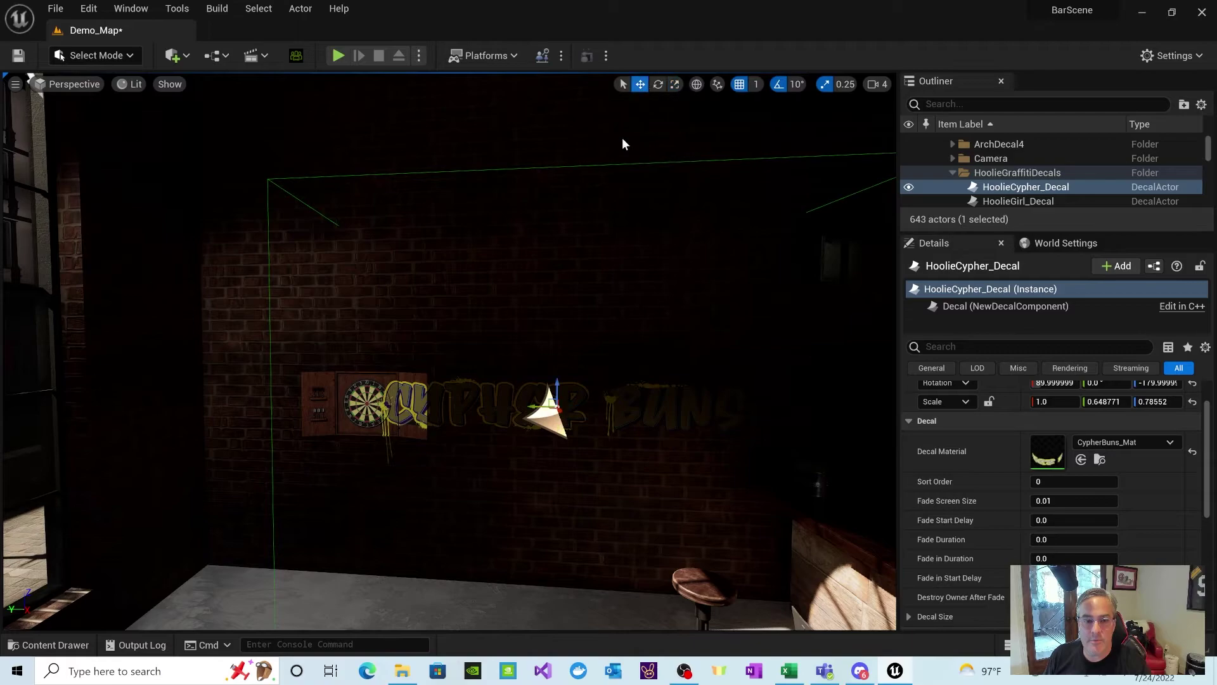
drag(537, 408, 596, 402)
Duplicate PointLight8, move the copy close to the brick wall, and set its intensity to 10 cd.
scroll(596, 403, down, 5)
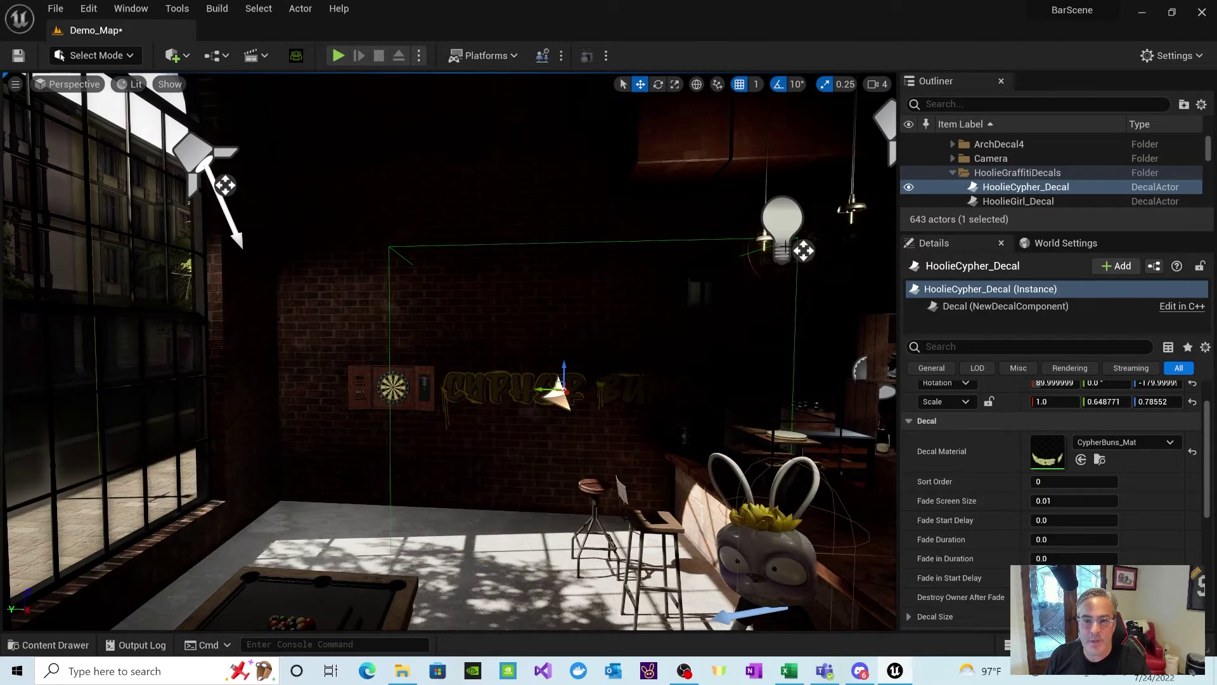
click(781, 212)
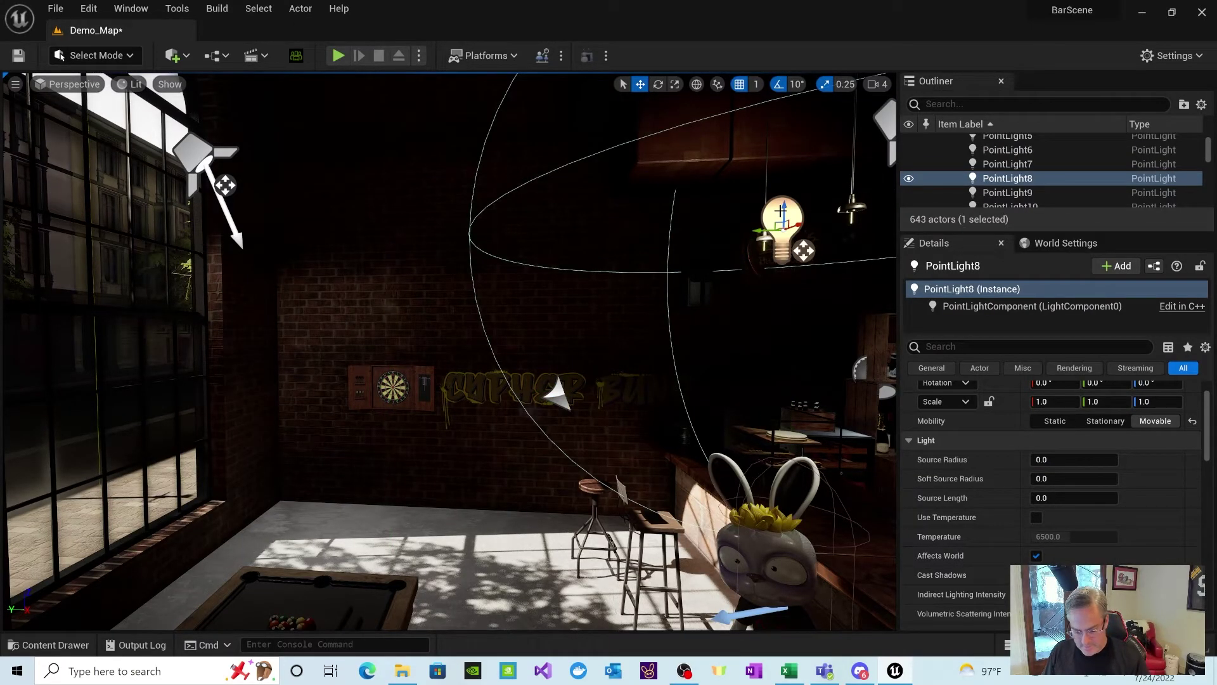
key(ctrl+d)
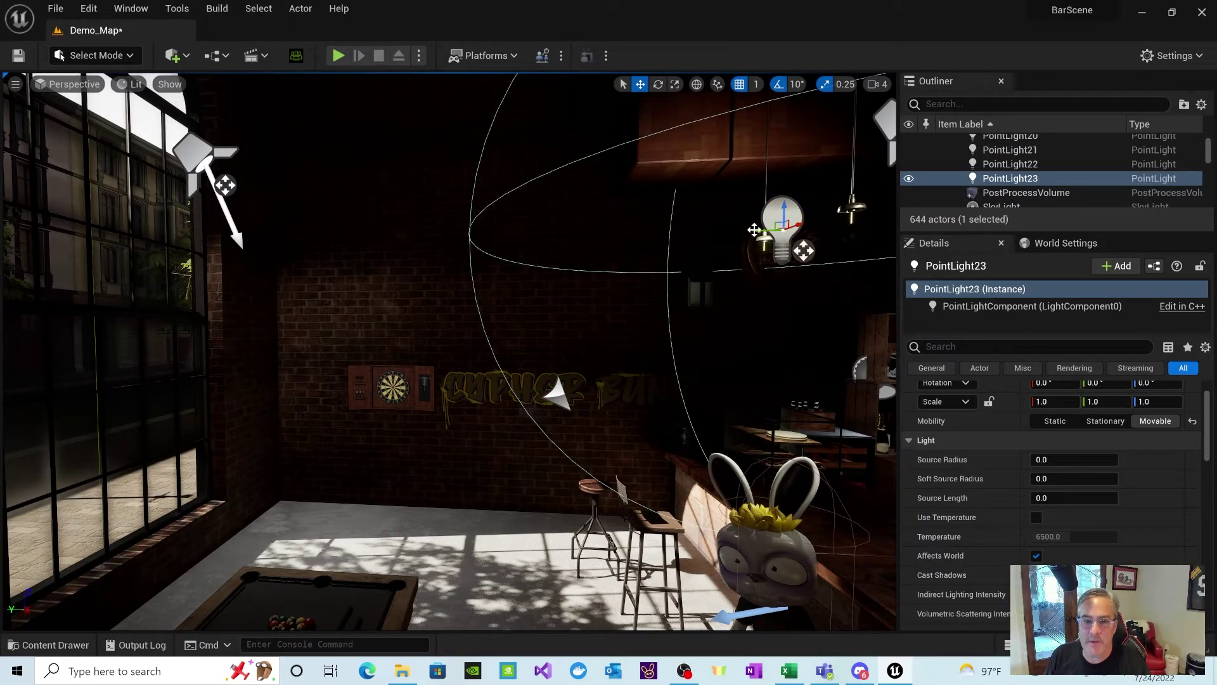
drag(754, 230, 572, 268)
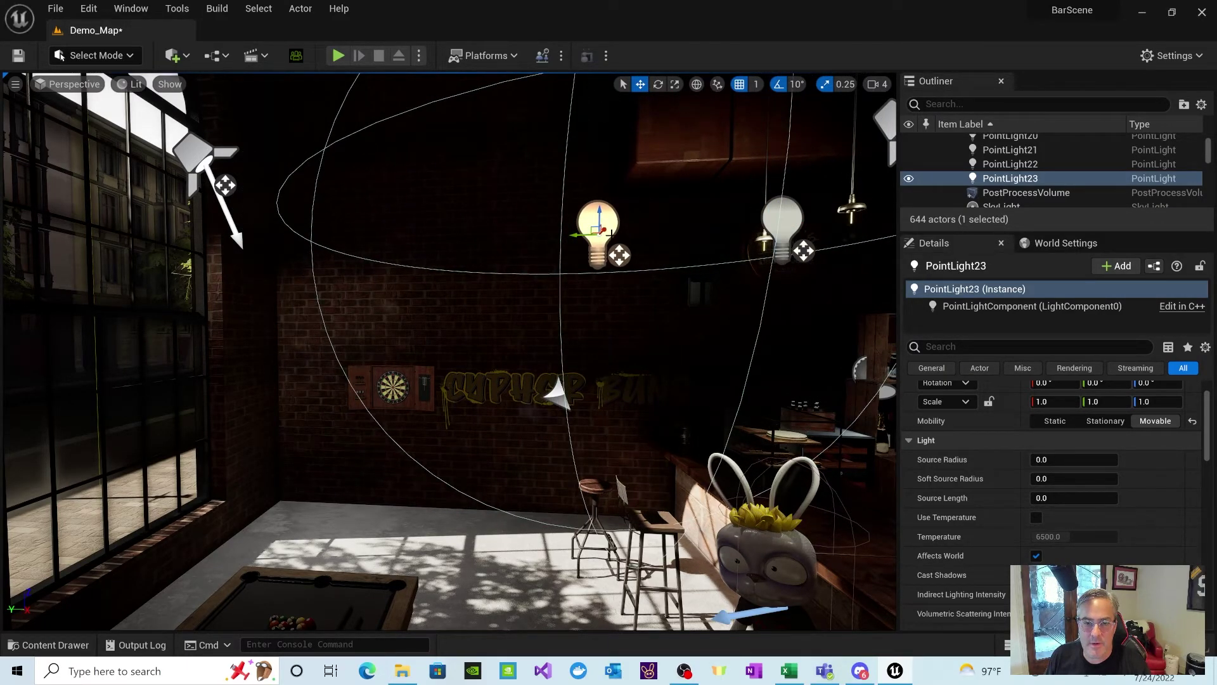
drag(605, 228, 591, 317)
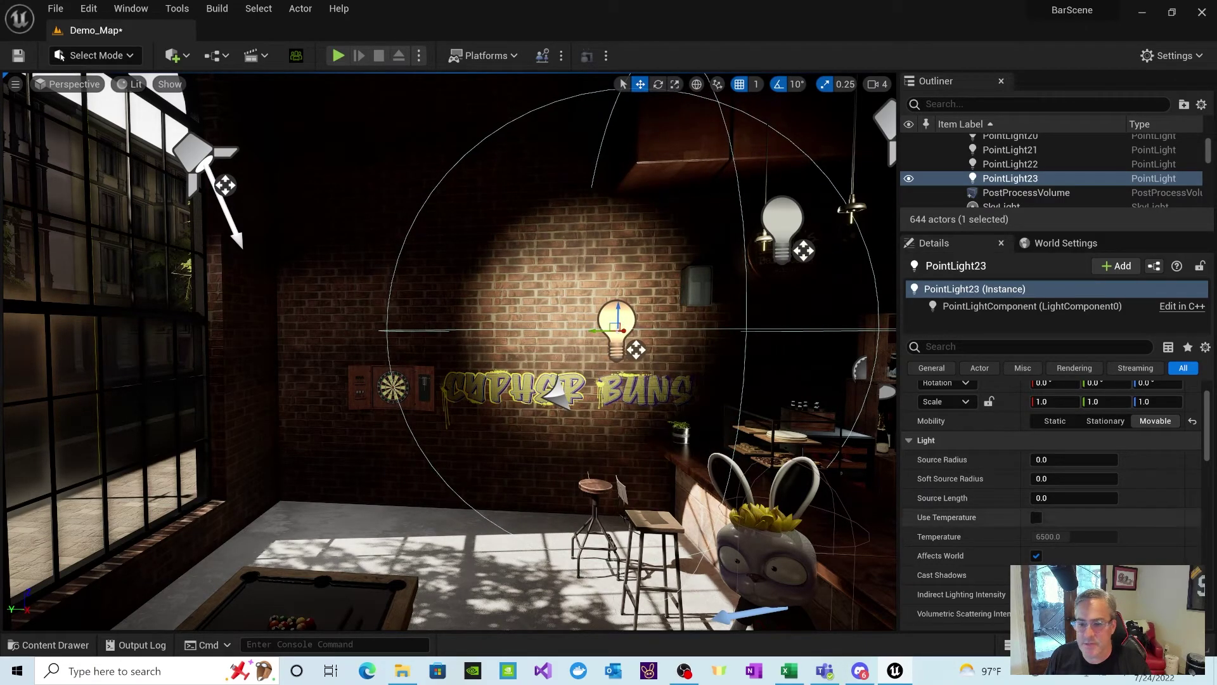
scroll(1081, 562, down, 2)
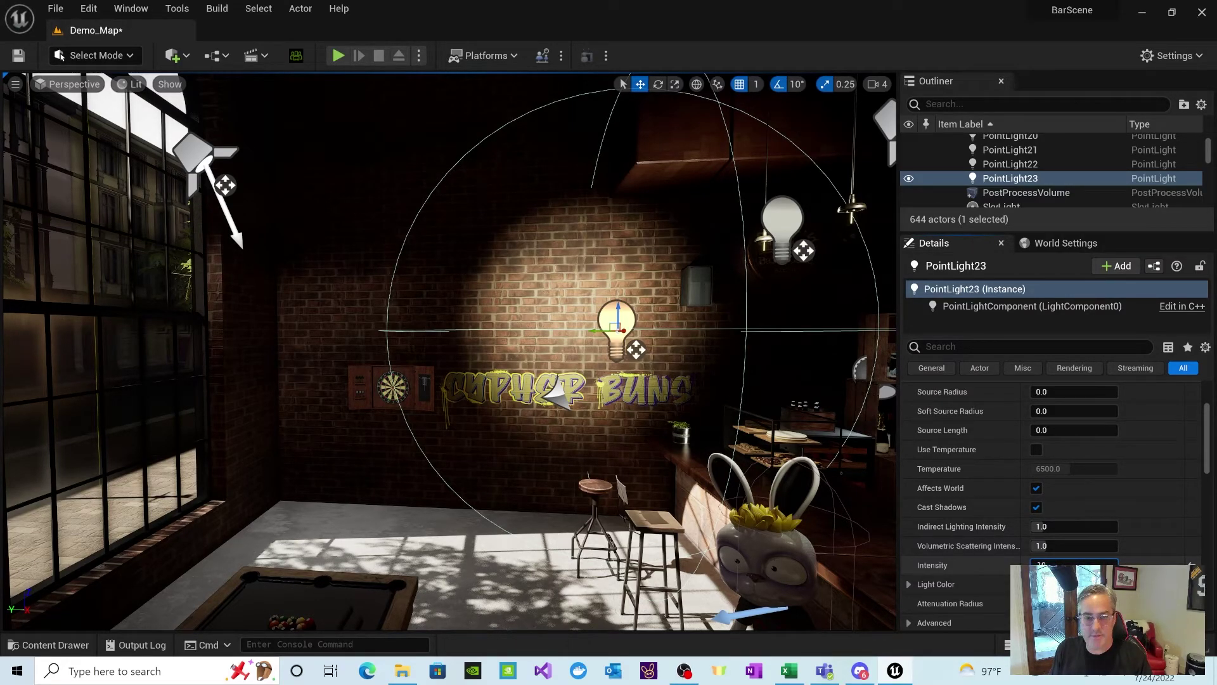
key(Return)
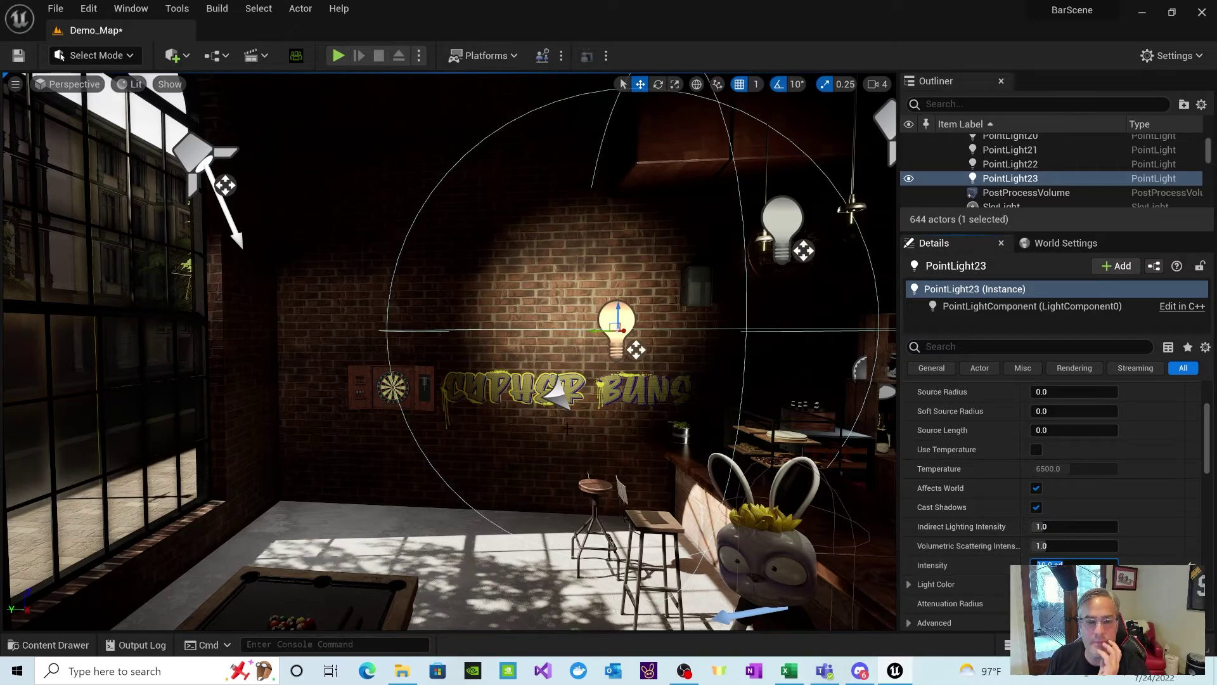
Select the HoolieCypher_Decal graffiti actor in the Outliner.
click(608, 330)
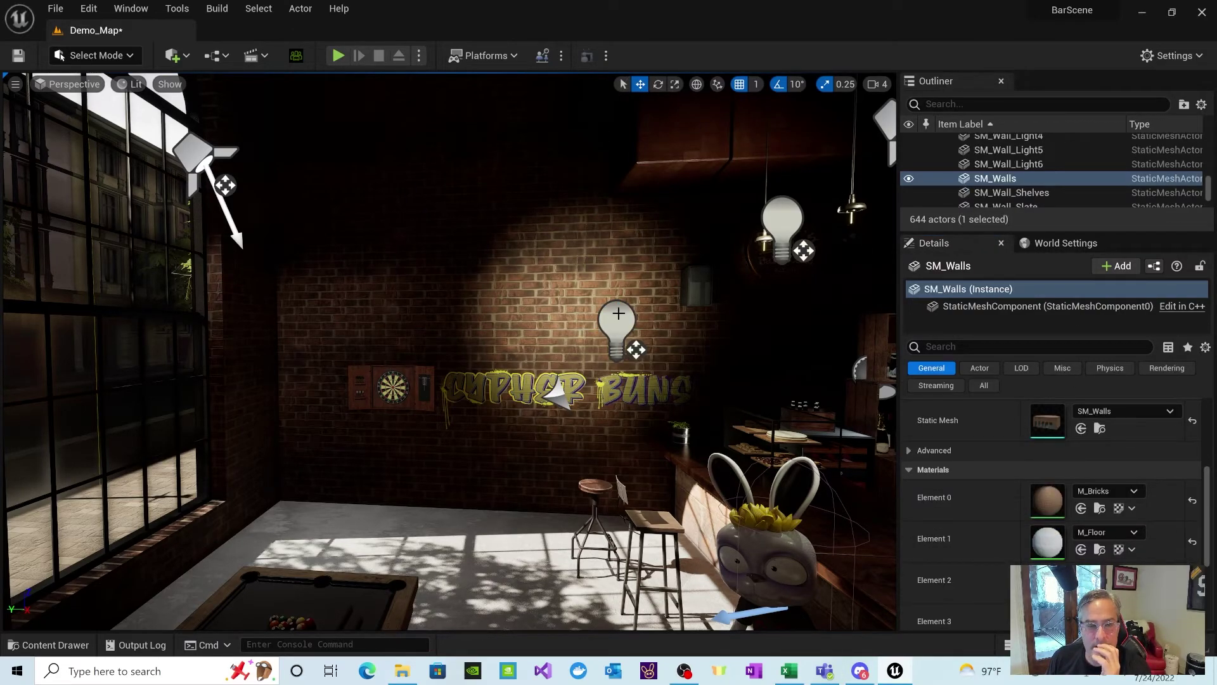
click(618, 313)
scroll(607, 417, up, 5)
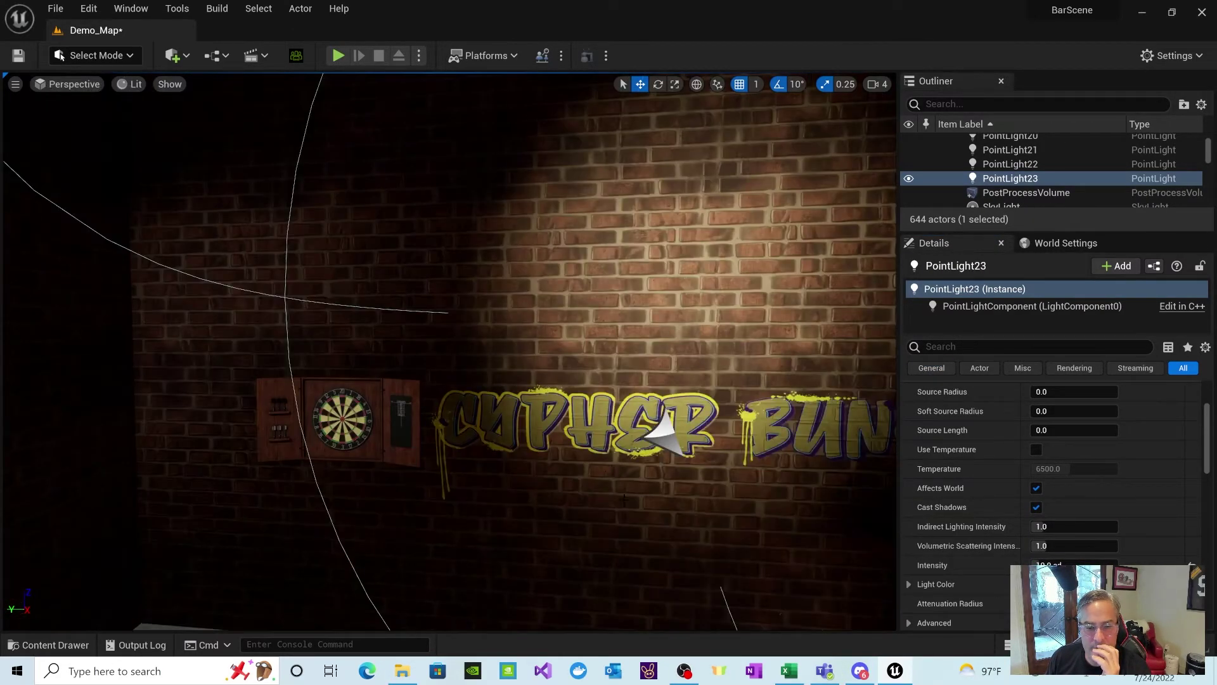
scroll(658, 497, down, 5)
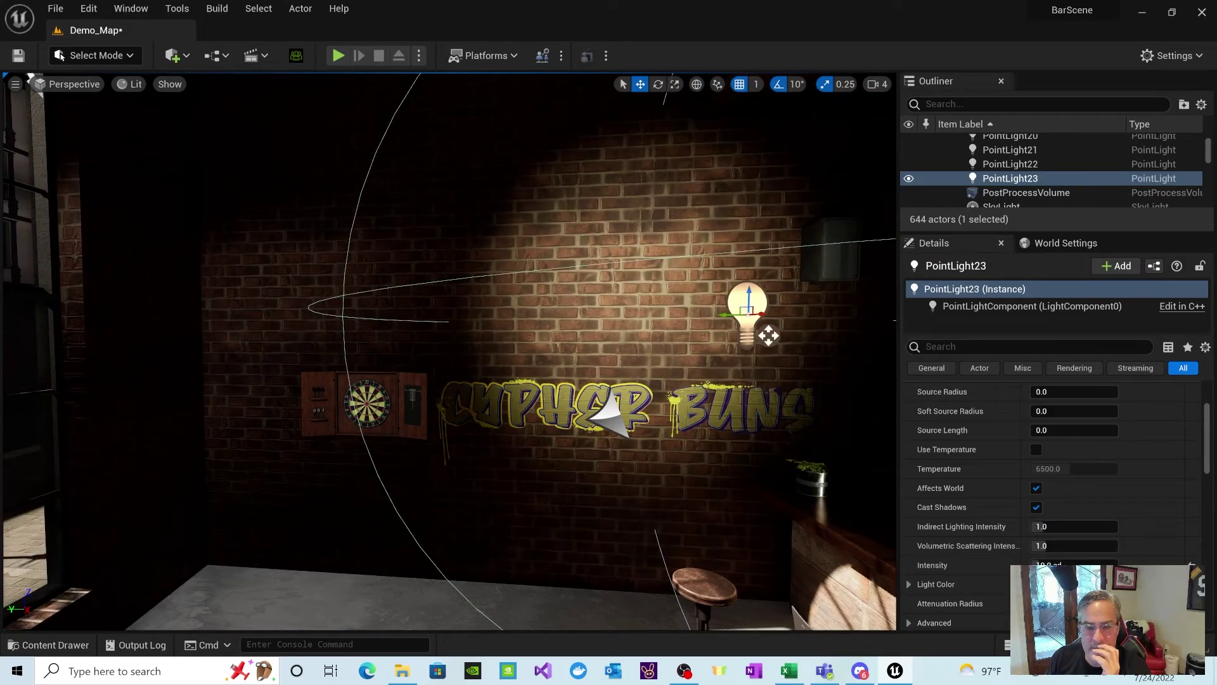
click(634, 254)
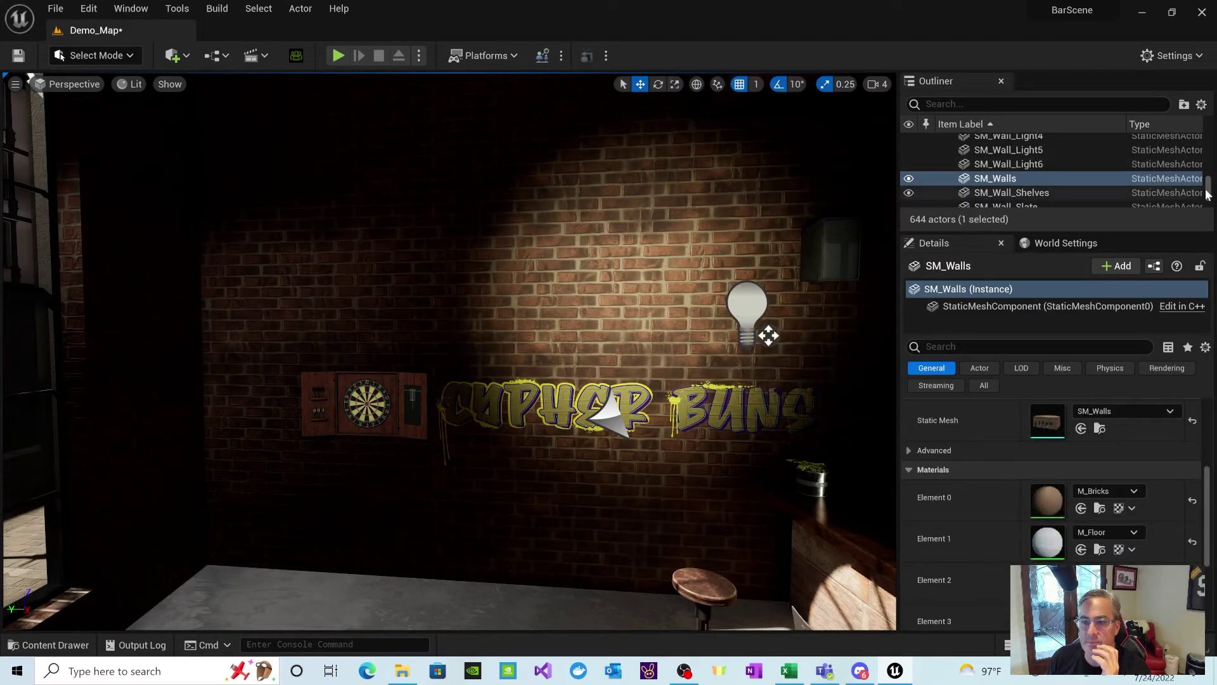
drag(1206, 195, 1214, 157)
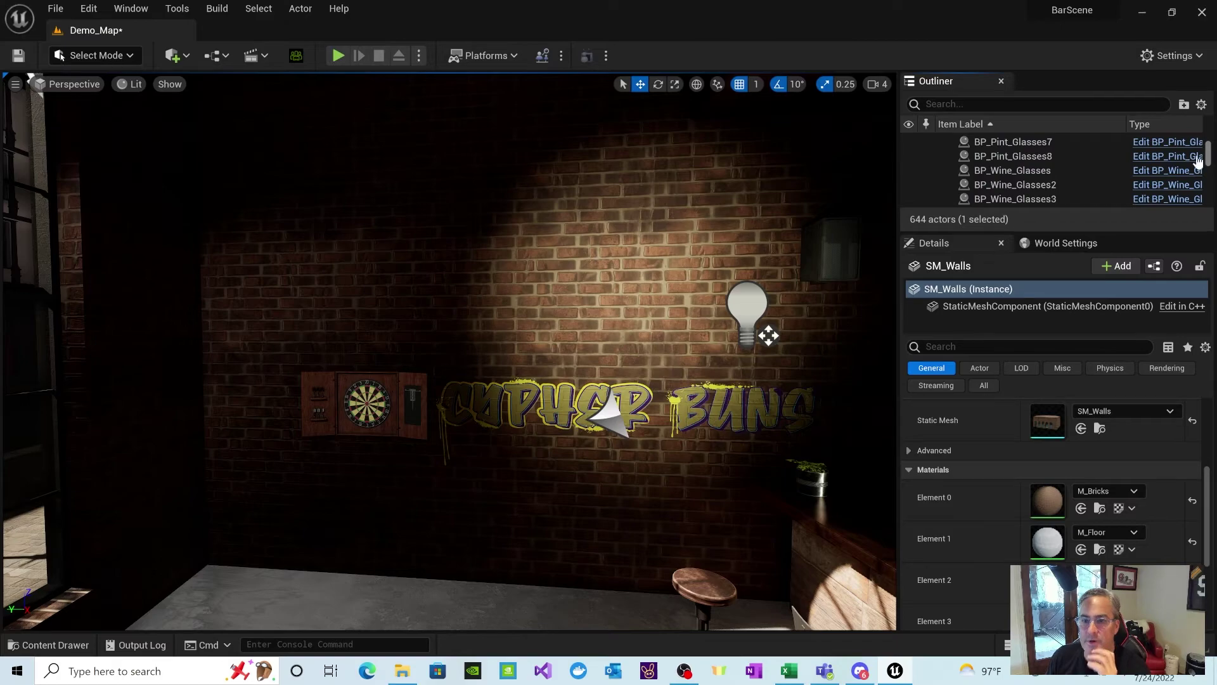
scroll(1192, 159, up, 6)
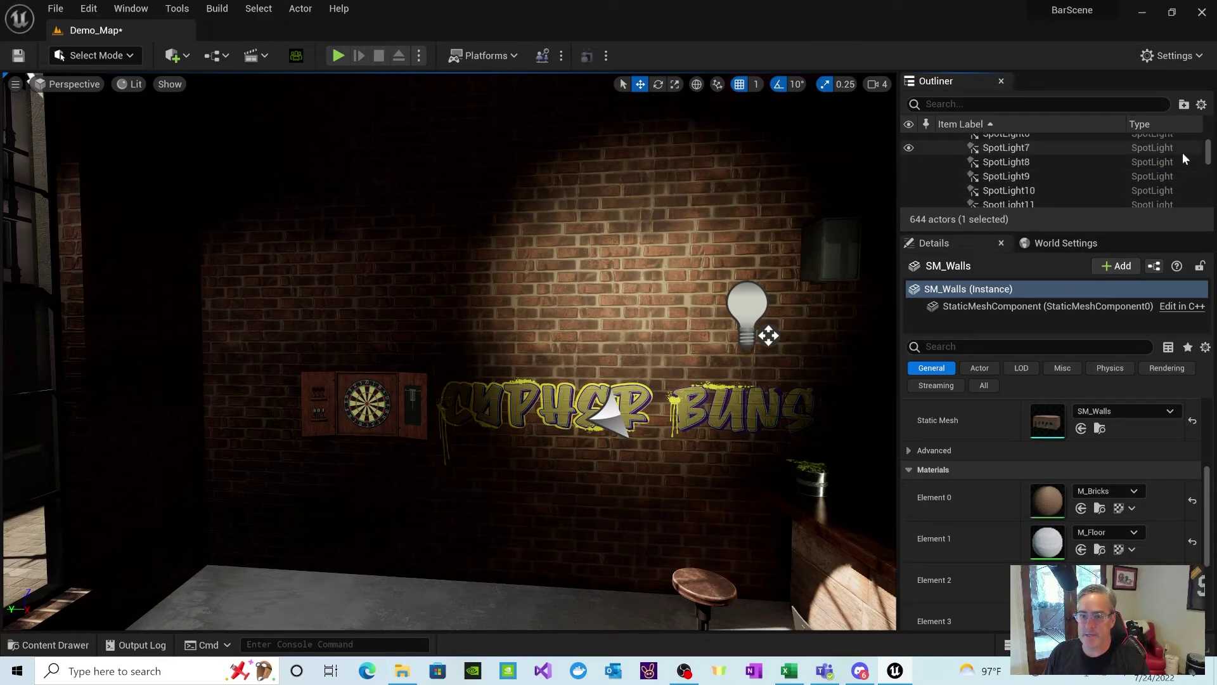
scroll(1182, 151, up, 8)
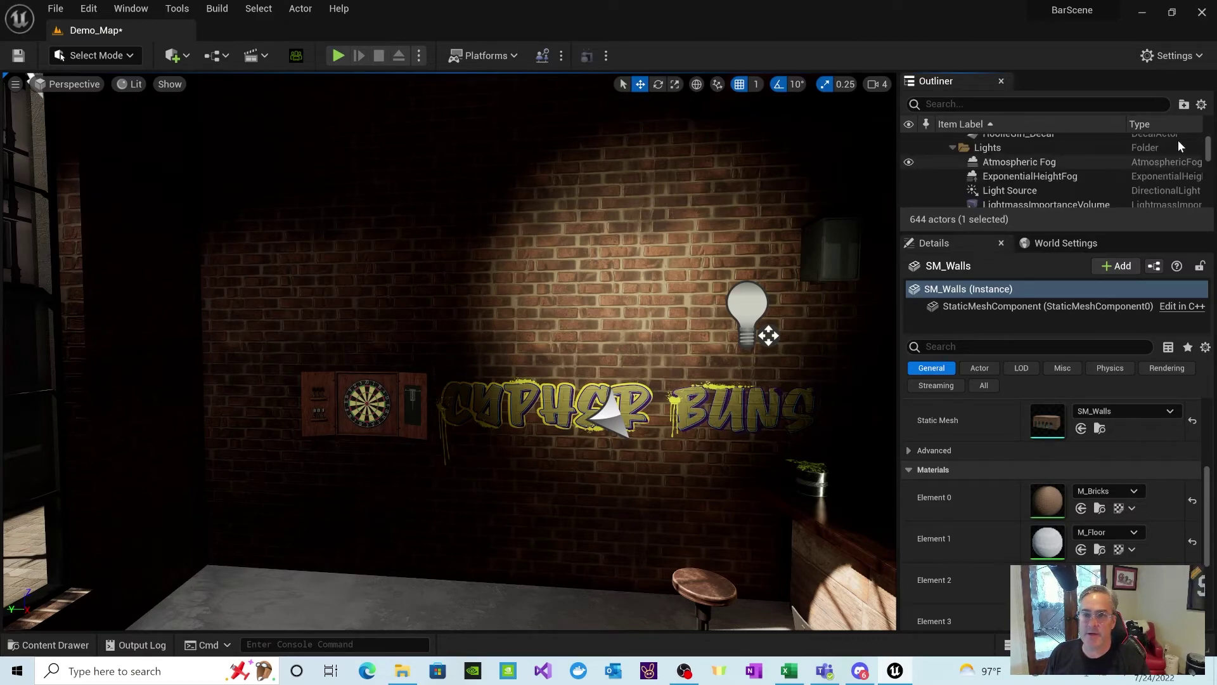
scroll(1178, 139, up, 5)
scroll(1163, 145, down, 3)
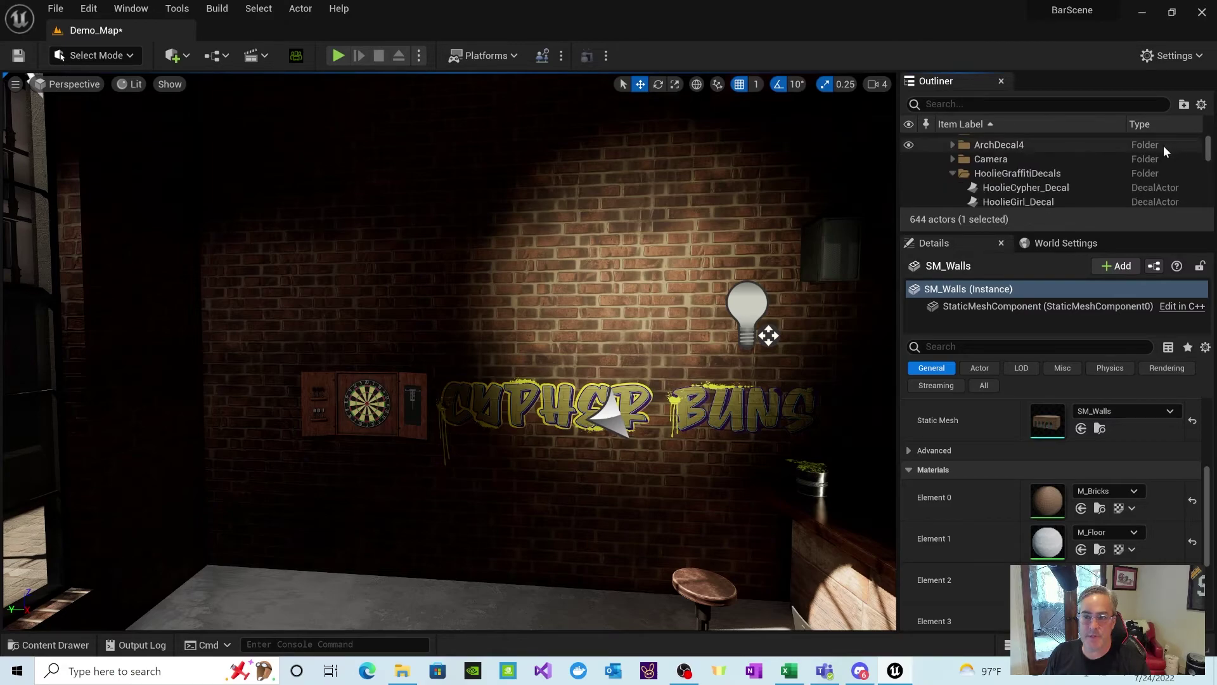
click(1058, 187)
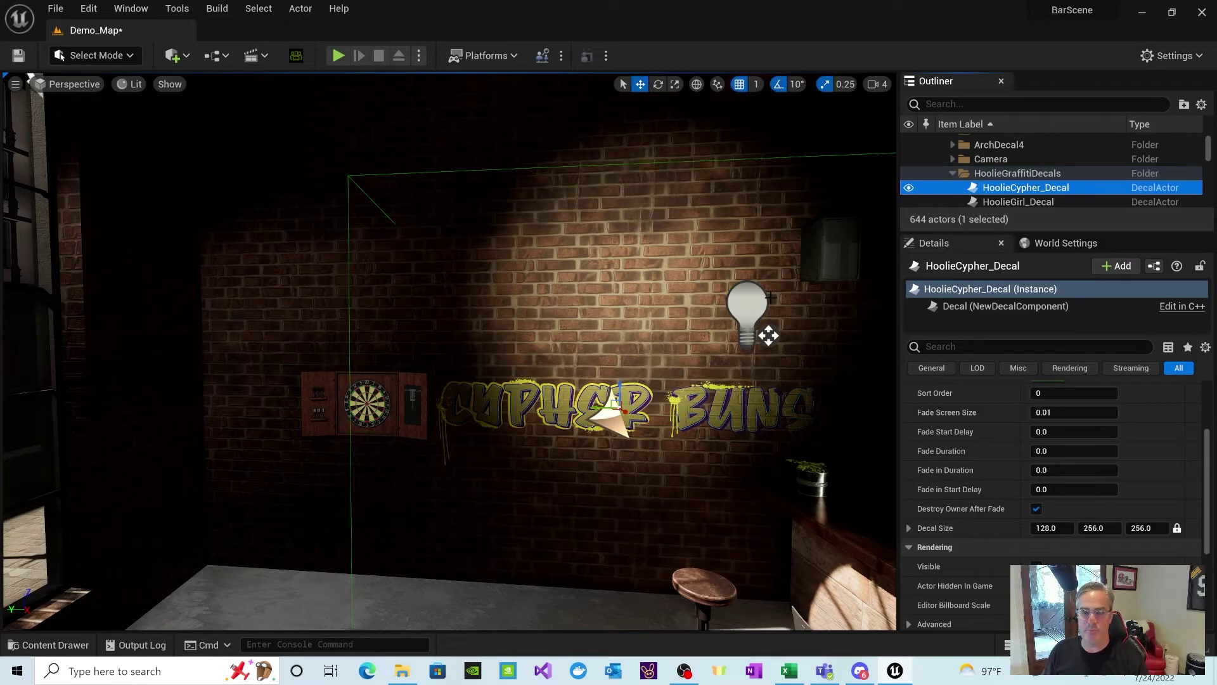
Scale the graffiti decal down with the scale gizmo, then reselect the copied point light.
click(680, 84)
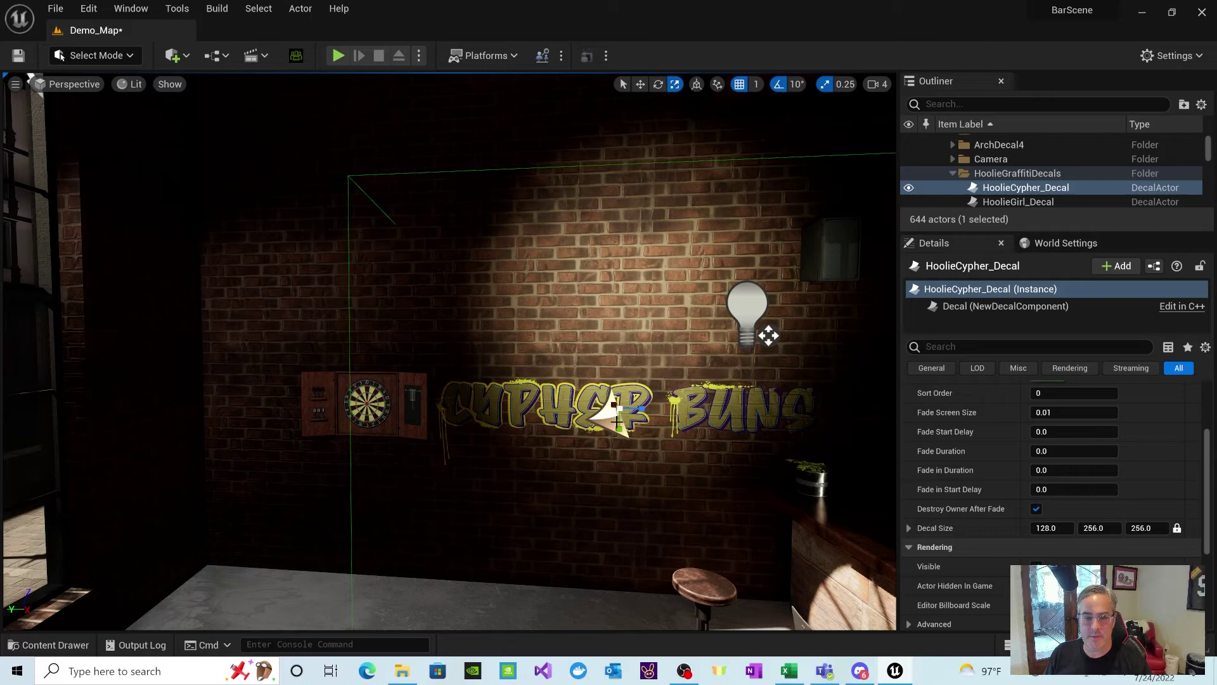
mouse_move(612, 411)
mouse_down()
mouse_move(602, 411)
mouse_move(635, 409)
mouse_move(623, 409)
mouse_up()
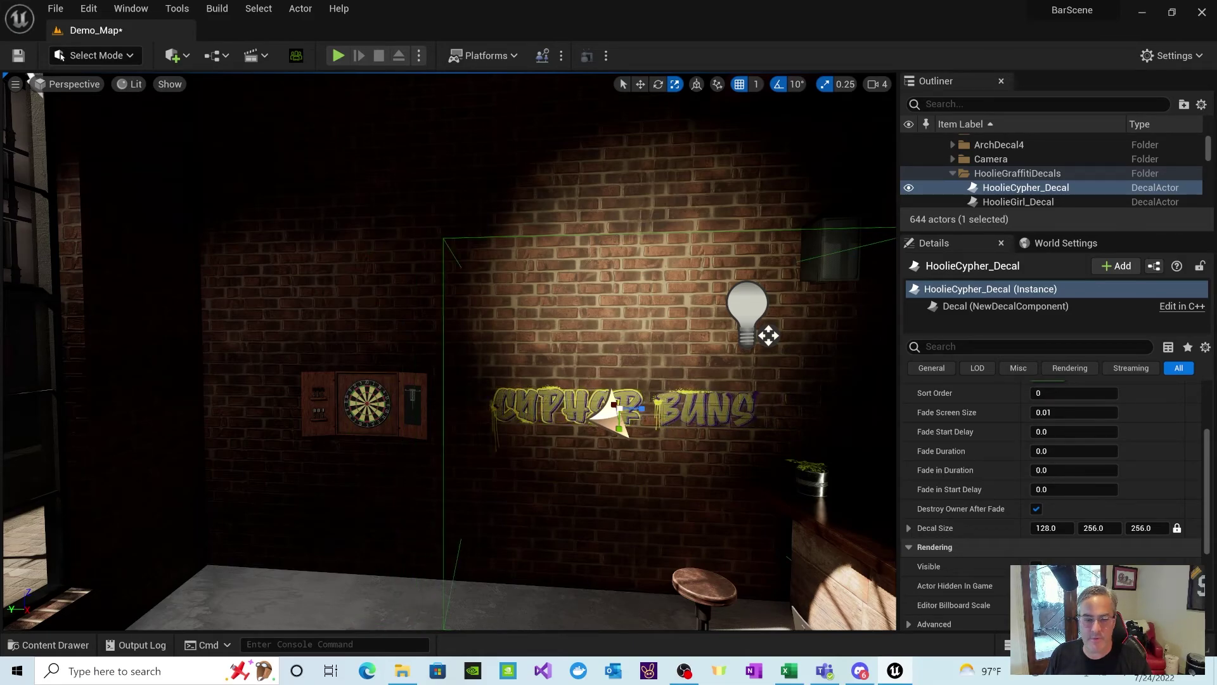
click(768, 336)
click(748, 322)
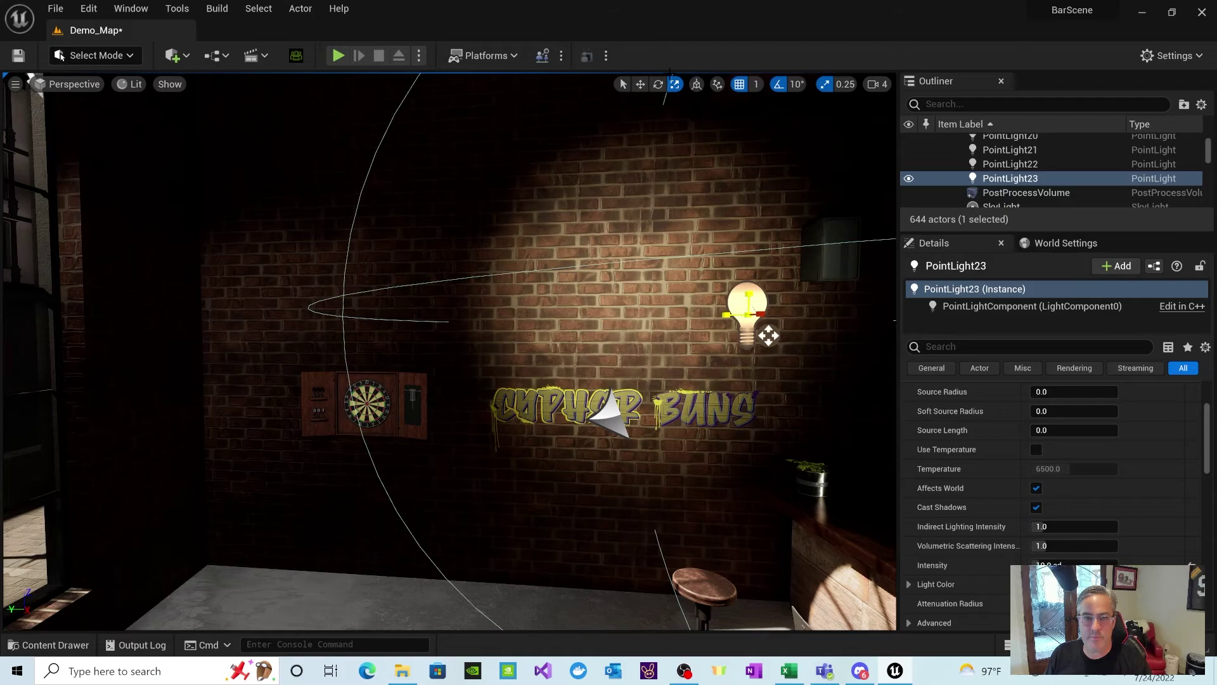
Move PointLight23 higher and further right on the brick wall above the graffiti.
click(640, 86)
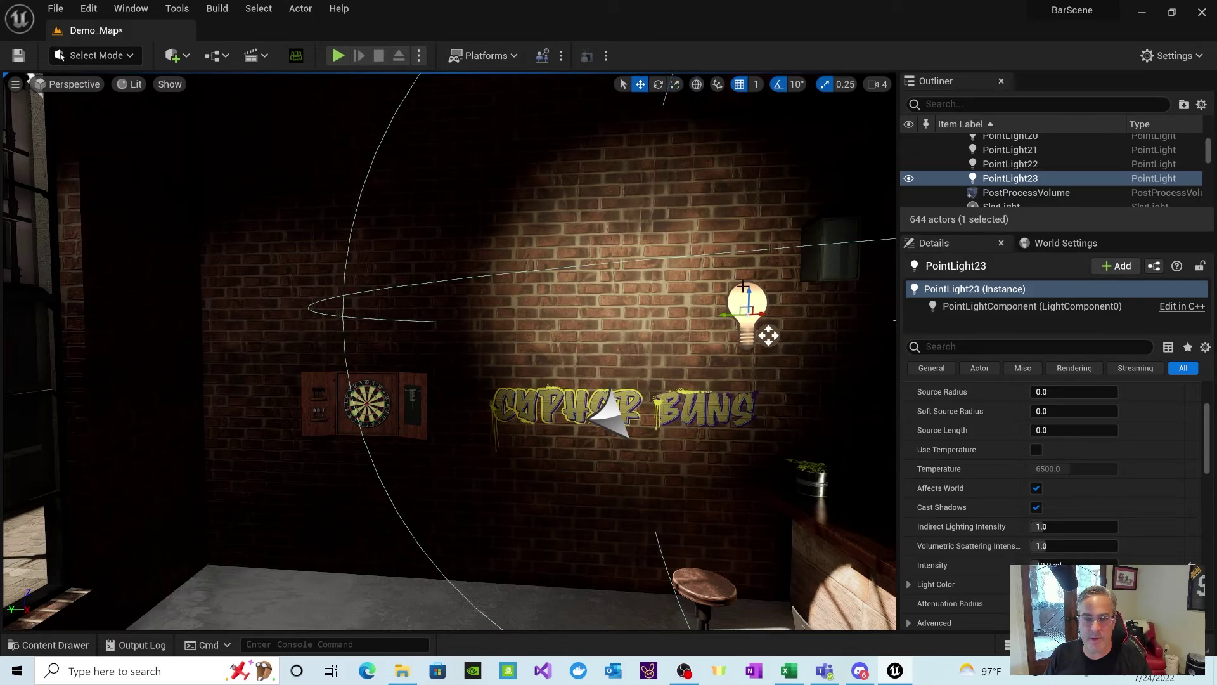
middle_drag(769, 335, 818, 332)
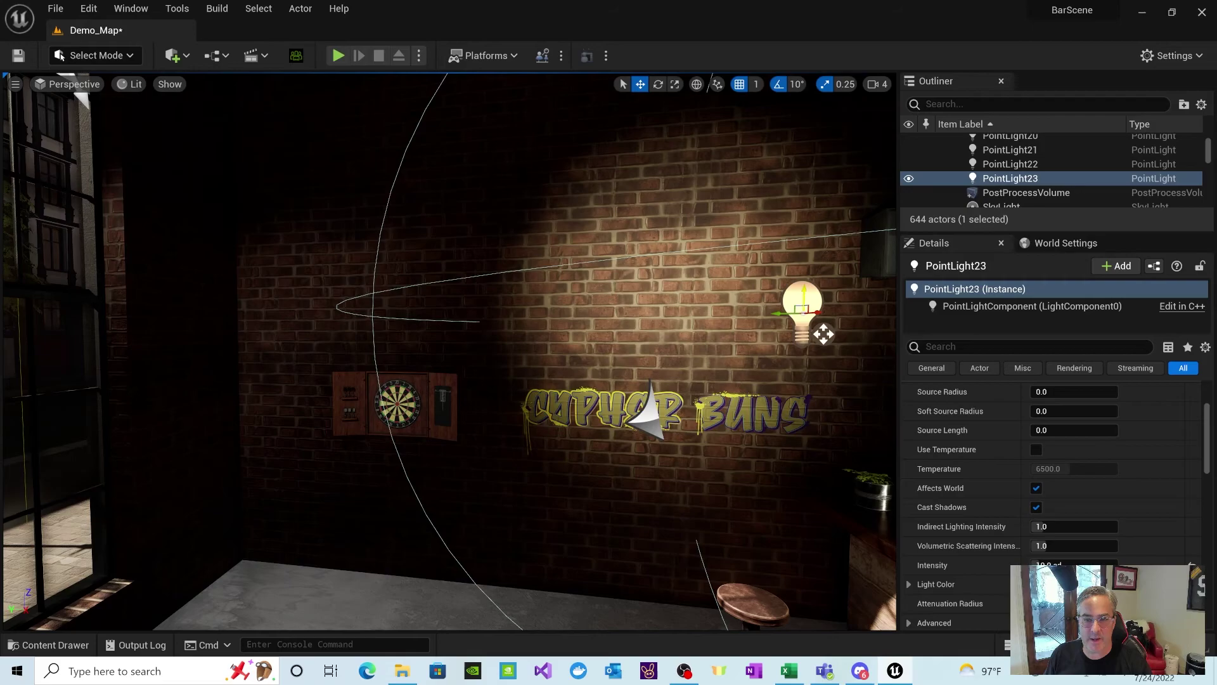
drag(823, 334, 788, 259)
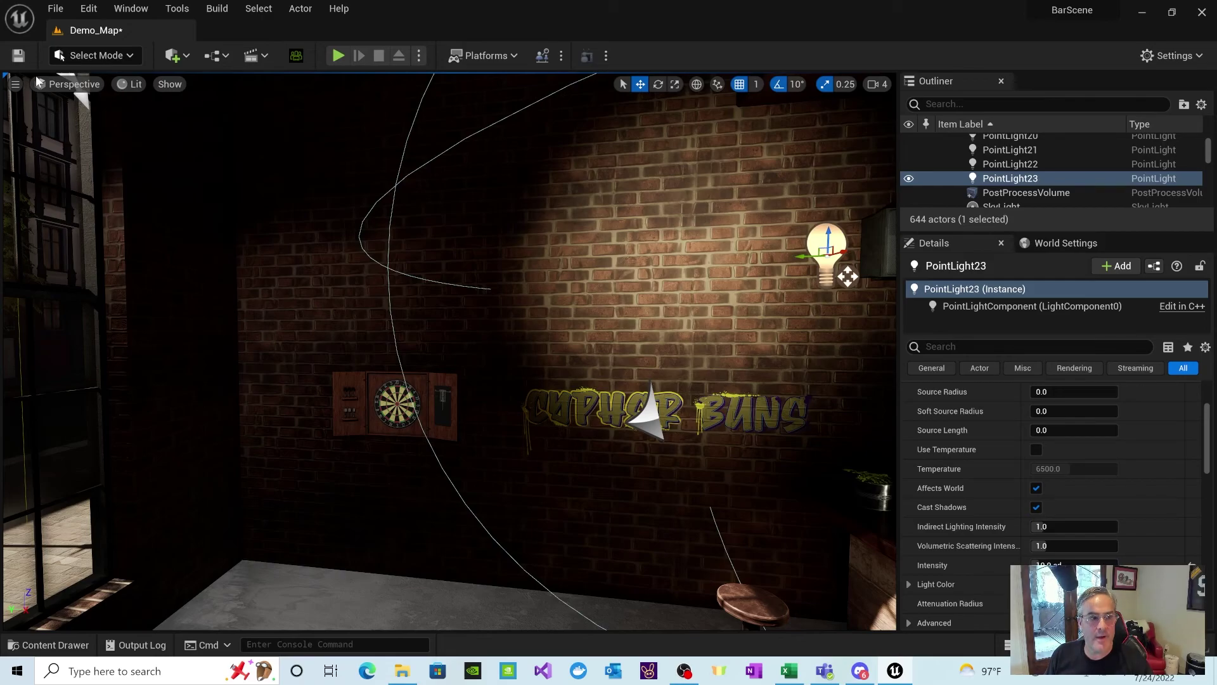
Switch the viewport to Cinematic Viewport and browse Visual Effects in the Quick Add menu.
click(63, 84)
click(50, 418)
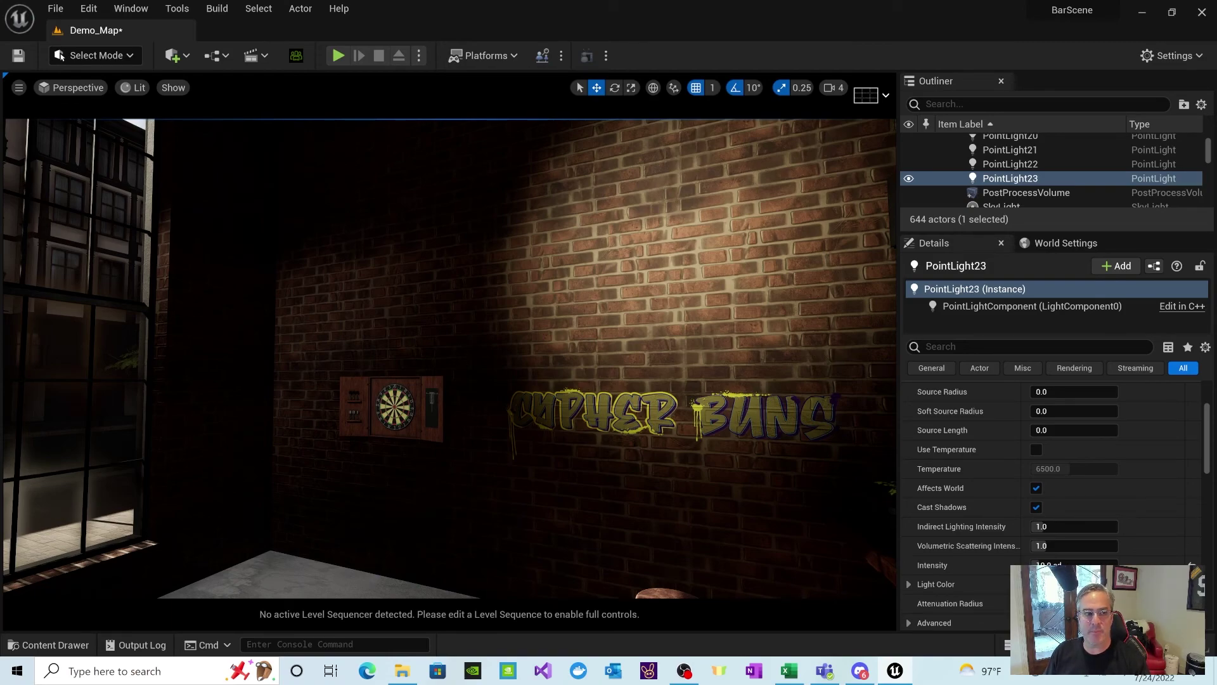
click(183, 55)
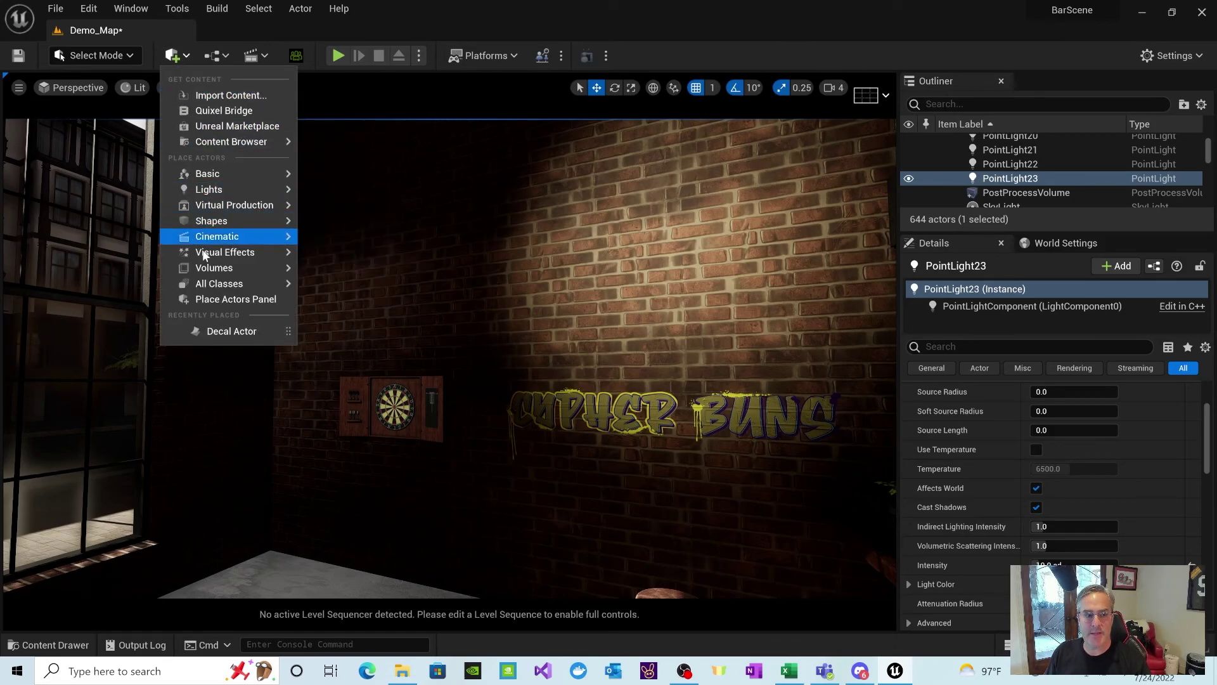
mouse_move(204, 253)
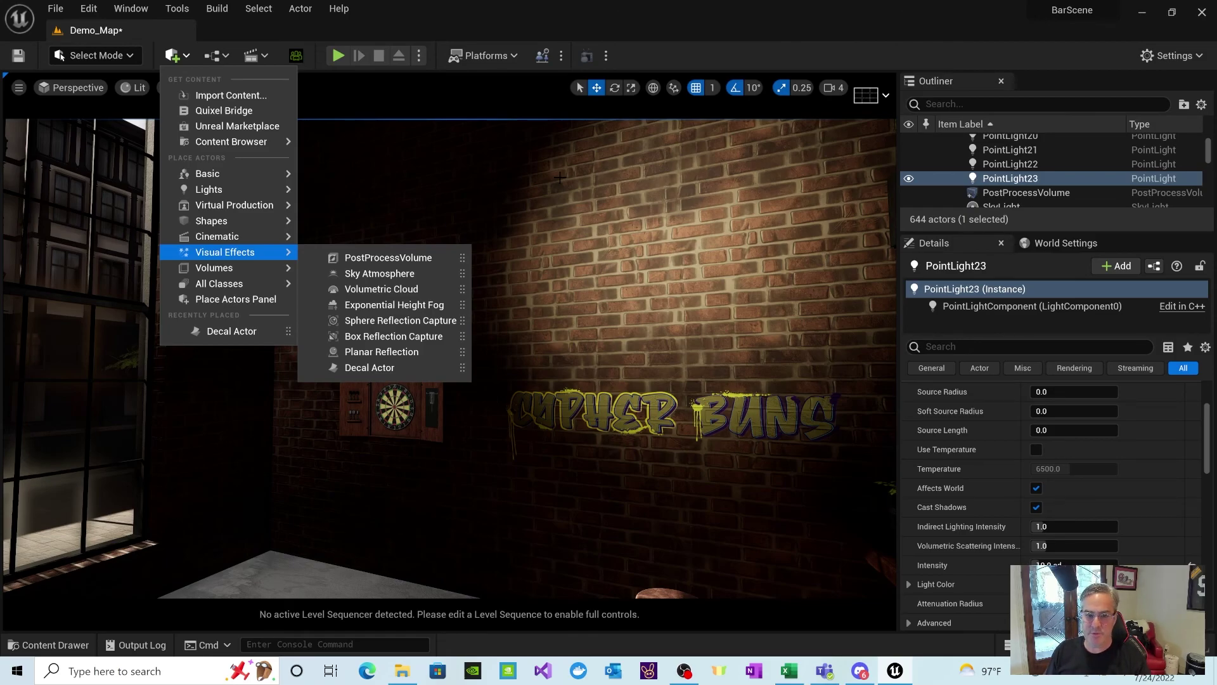
scroll(560, 177, up, 5)
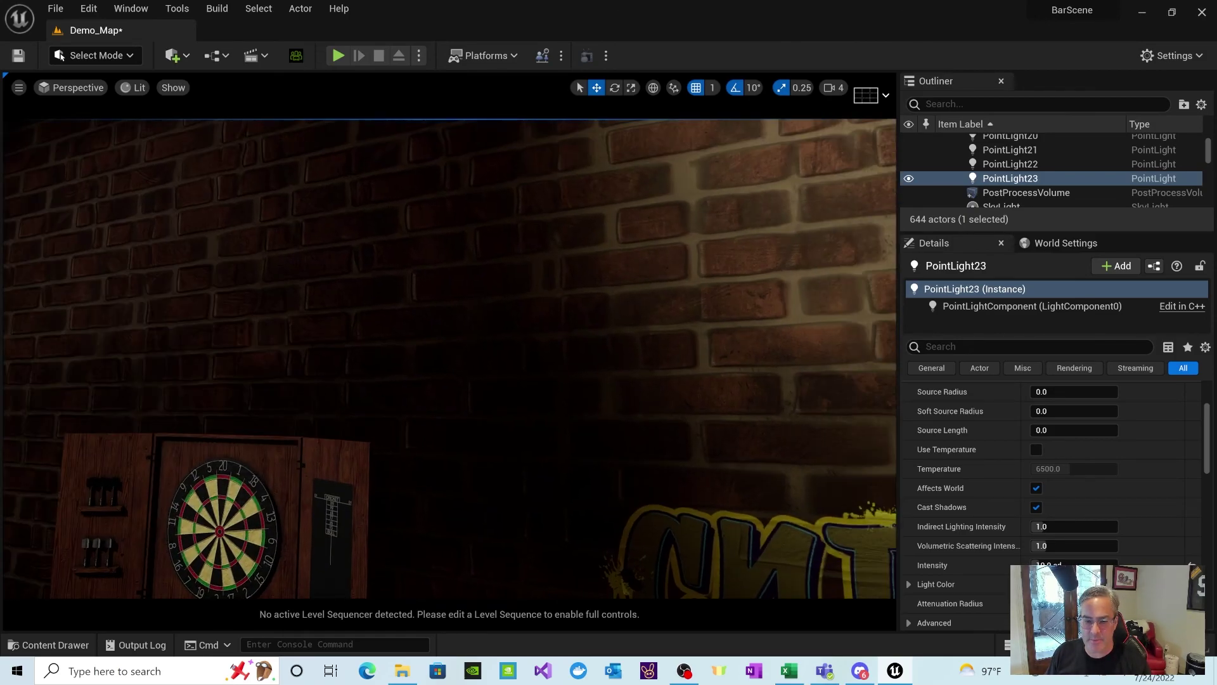
Turn the camera toward the CYPHER graffiti for a close-up.
right_drag(560, 178, 628, 203)
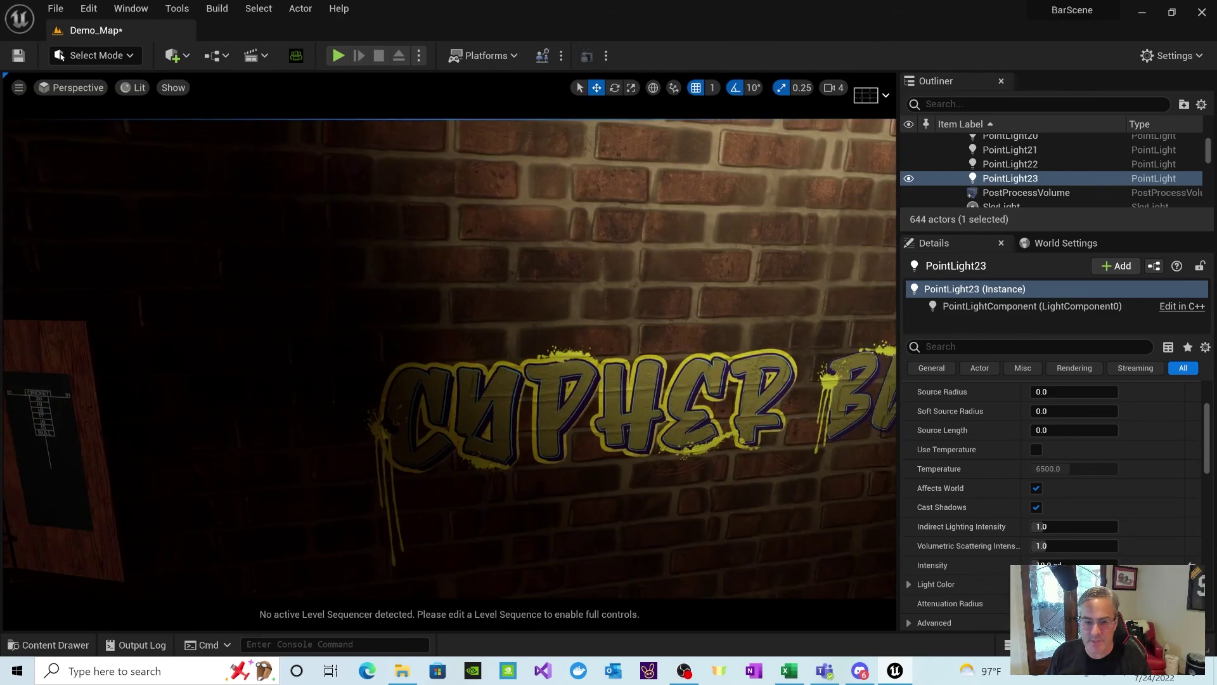